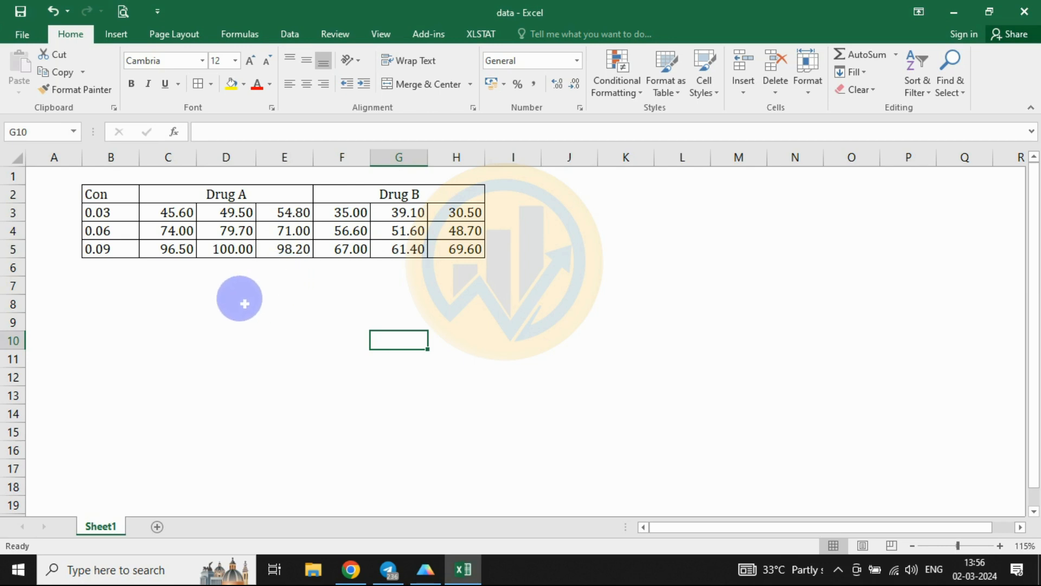
Step: Examine the Drug A and Drug B headings and the concentration entries in the Con column of the data table
left_click(211, 196)
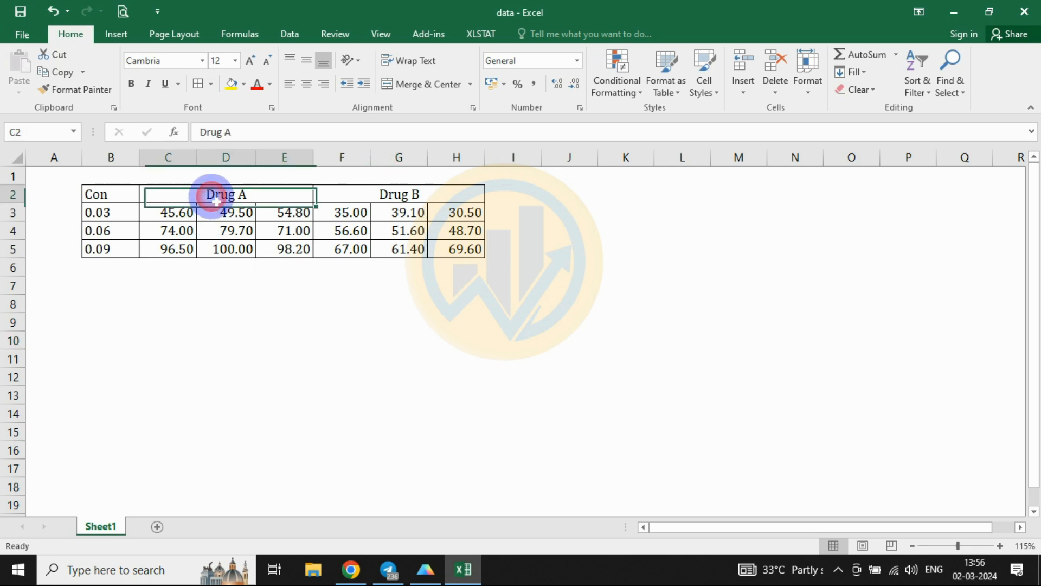
left_click(383, 195)
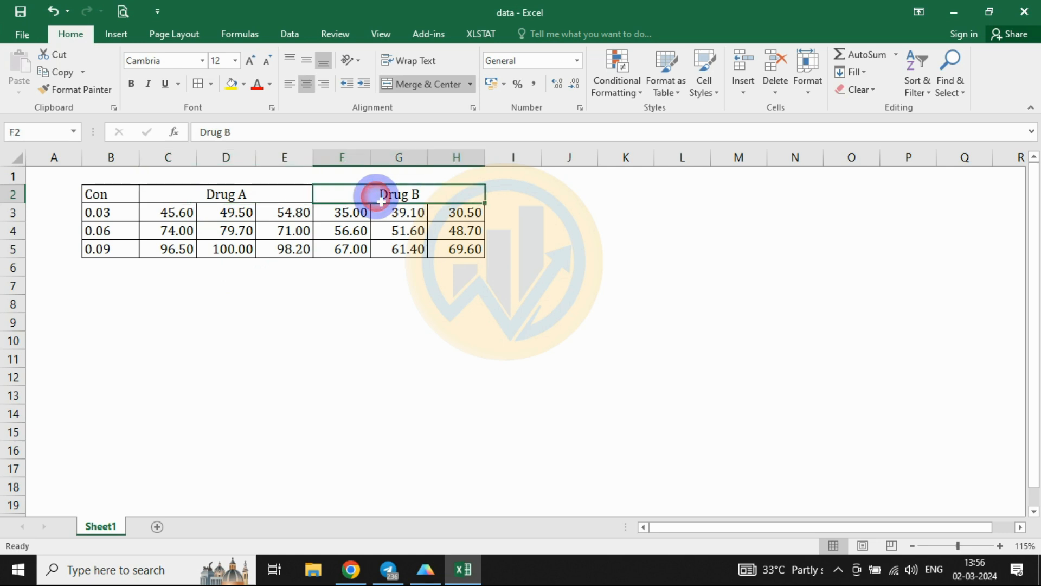
left_click(124, 196)
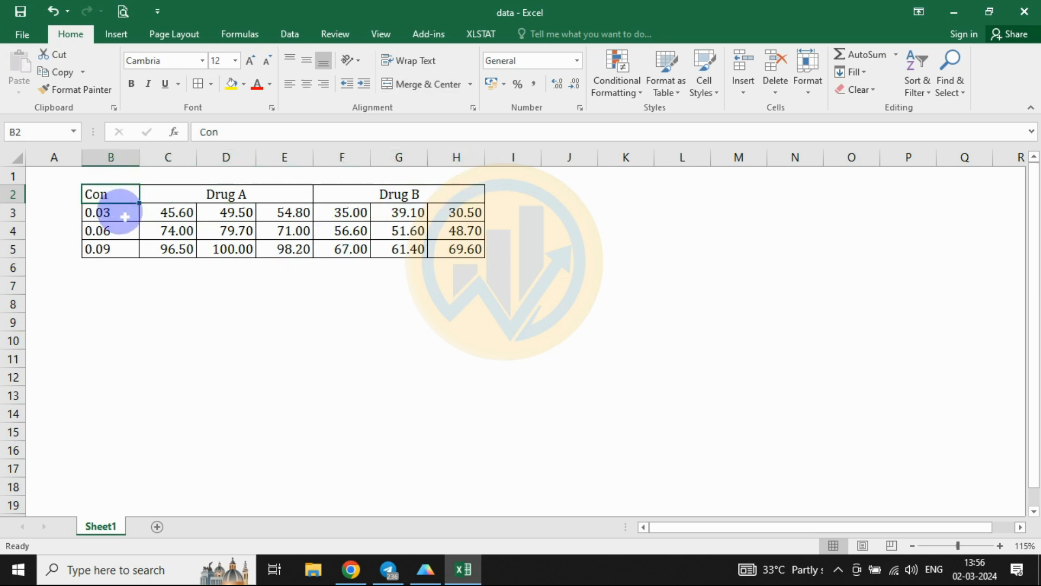
left_click(124, 218)
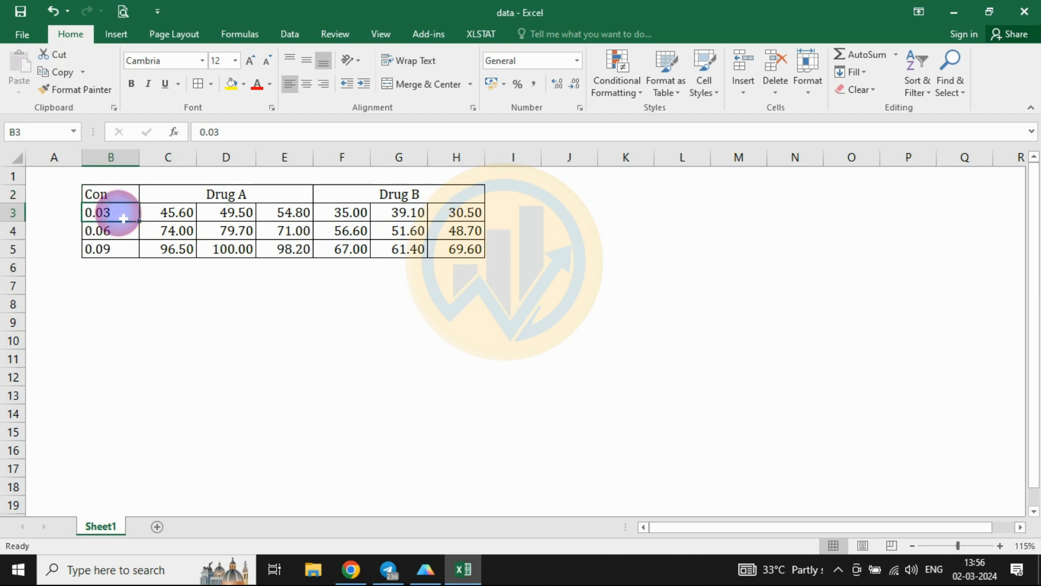
left_click(124, 234)
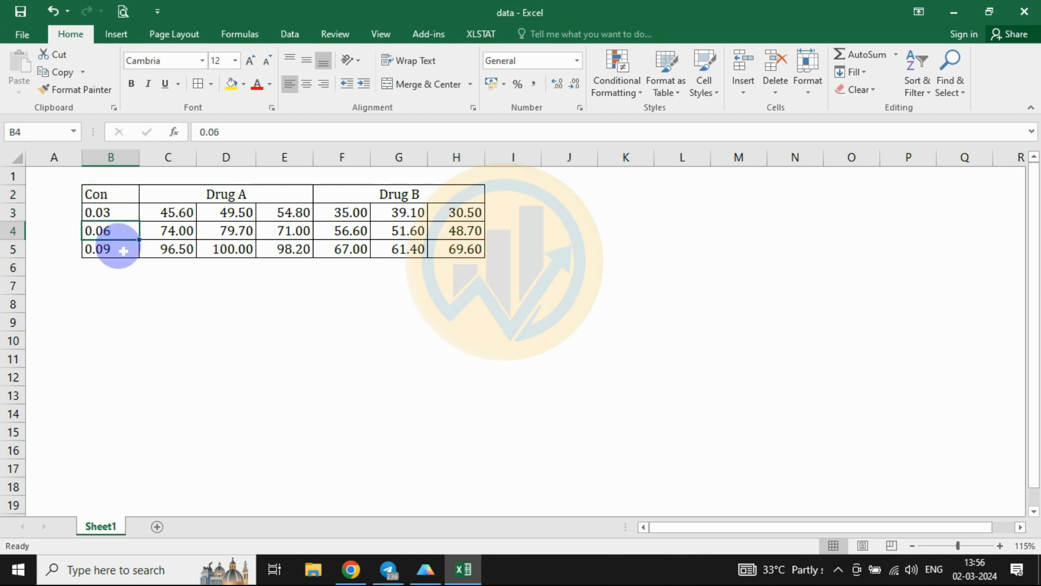
left_click(122, 252)
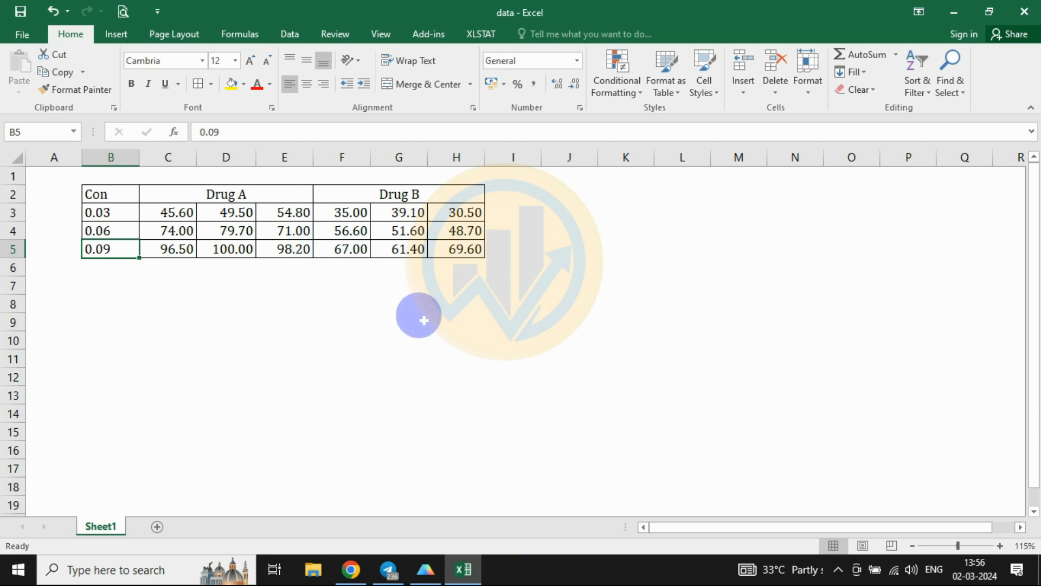
Step: Switch to GraphPad Prism and create a new Grouped data table with 3 replicate values in side-by-side subcolumns
left_click(429, 573)
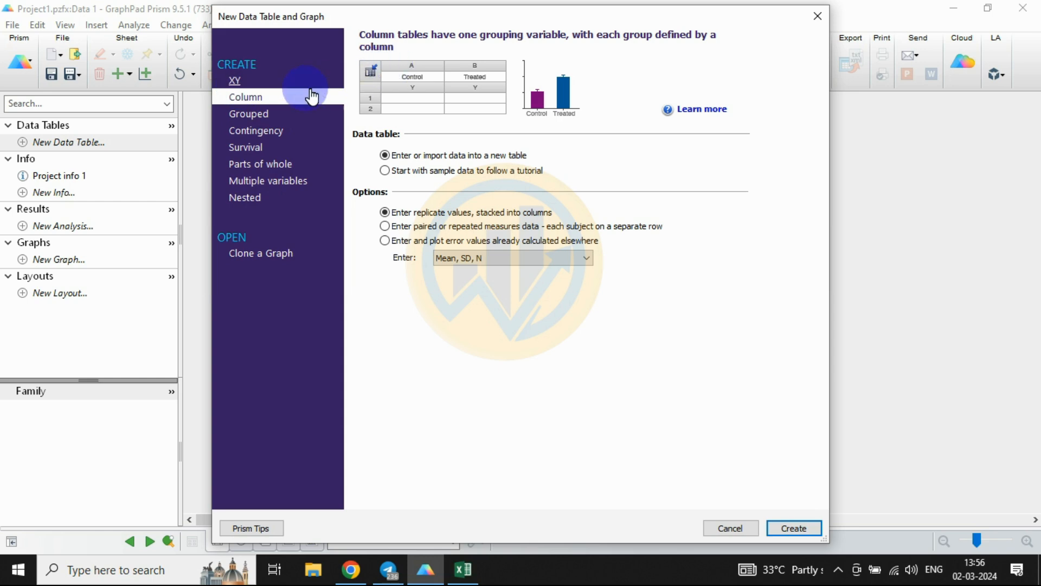
left_click(265, 116)
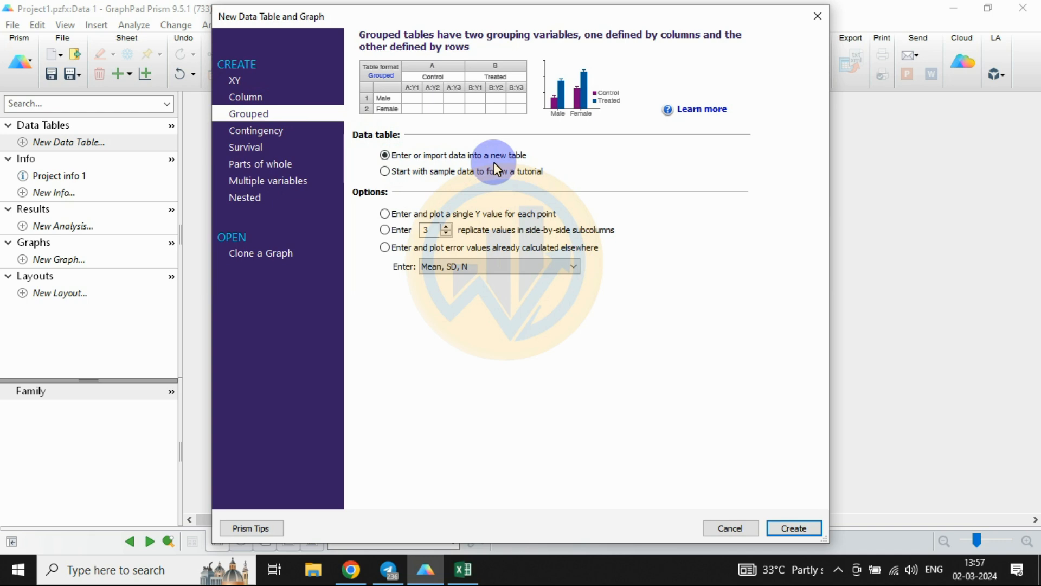
left_click(388, 229)
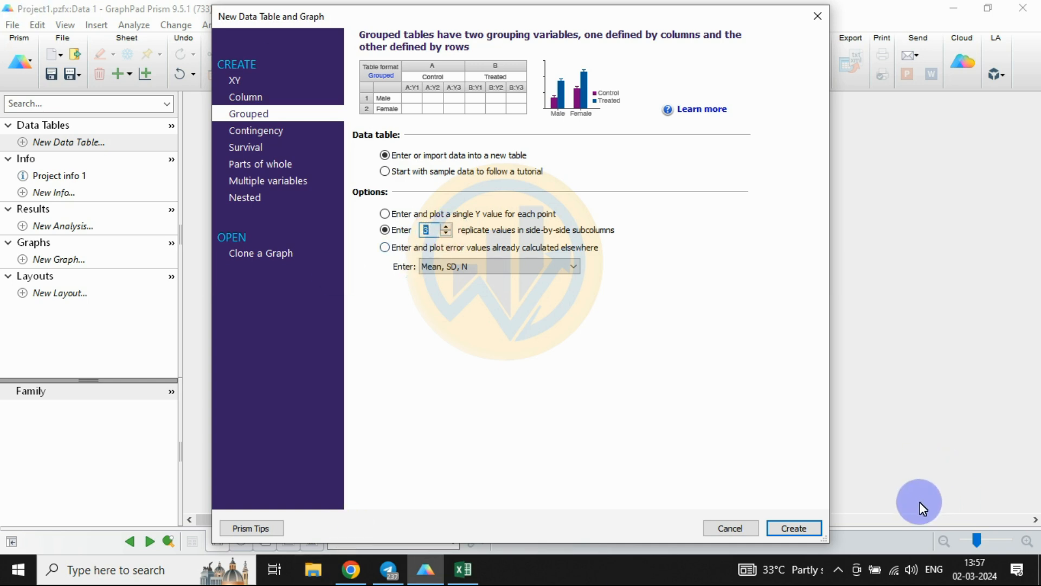
left_click(793, 528)
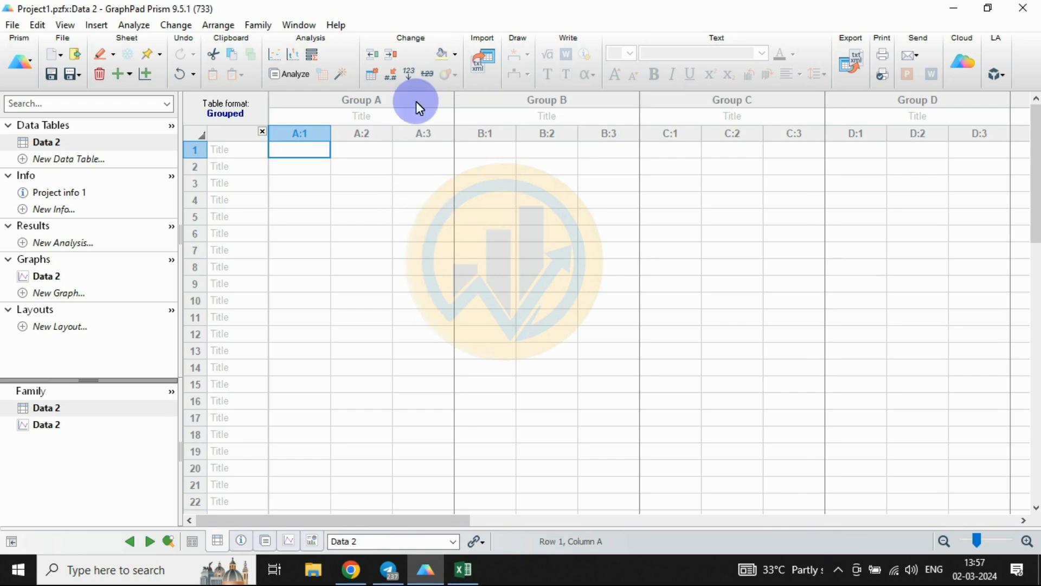
Step: Uncover the Excel worksheet behind the Prism window and copy the Drug A and Drug B values in C3:H5
left_click_drag(429, 9, 587, 294)
left_click_drag(159, 207, 440, 254)
right_click(440, 253)
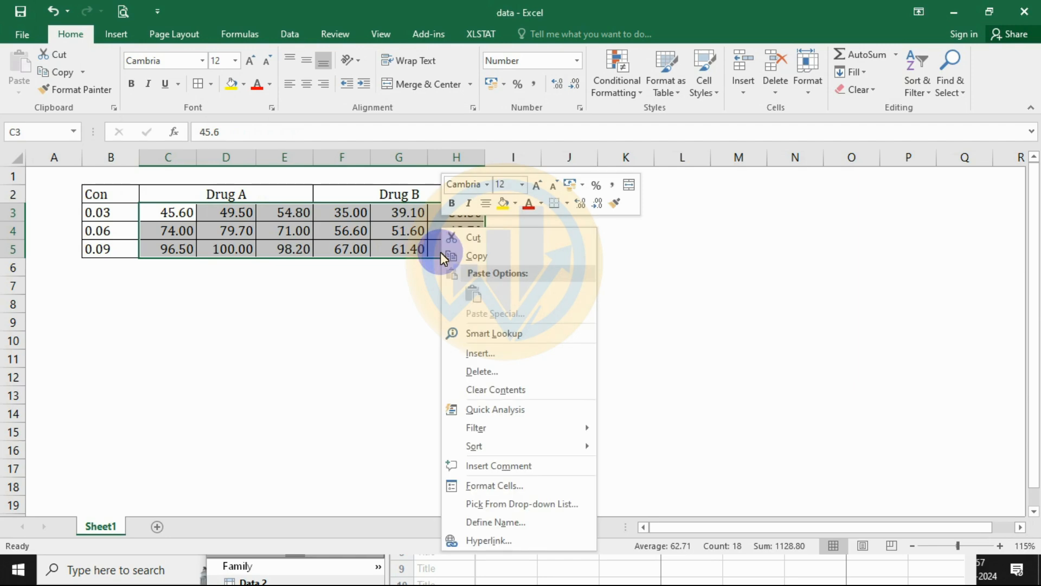
left_click(477, 257)
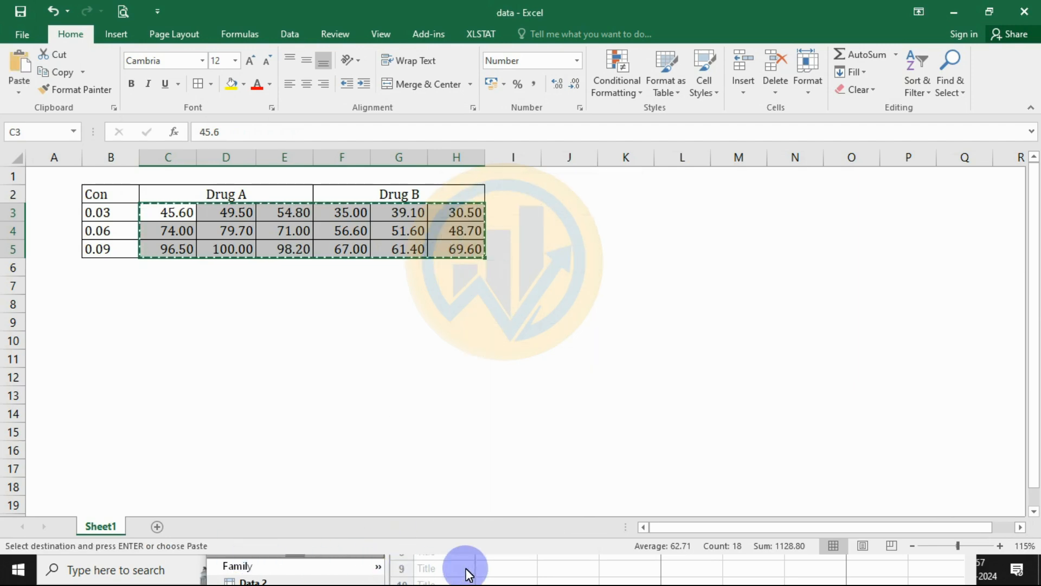
Step: Place the Prism window beside the Excel table and paste the copied data starting at row 1 of subcolumn A:1
left_click(468, 573)
left_click_drag(586, 300, 833, 100)
left_click(758, 239)
right_click(754, 234)
mouse_move(796, 265)
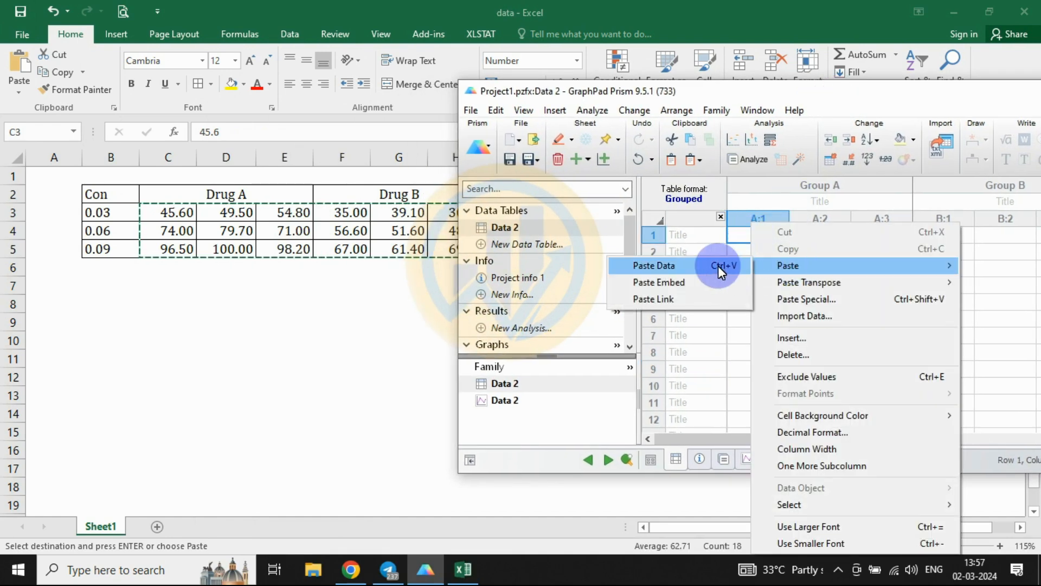
left_click(719, 265)
Step: Title Group A as Drug A and Group B as Drug B in the Prism data table
left_click(902, 203)
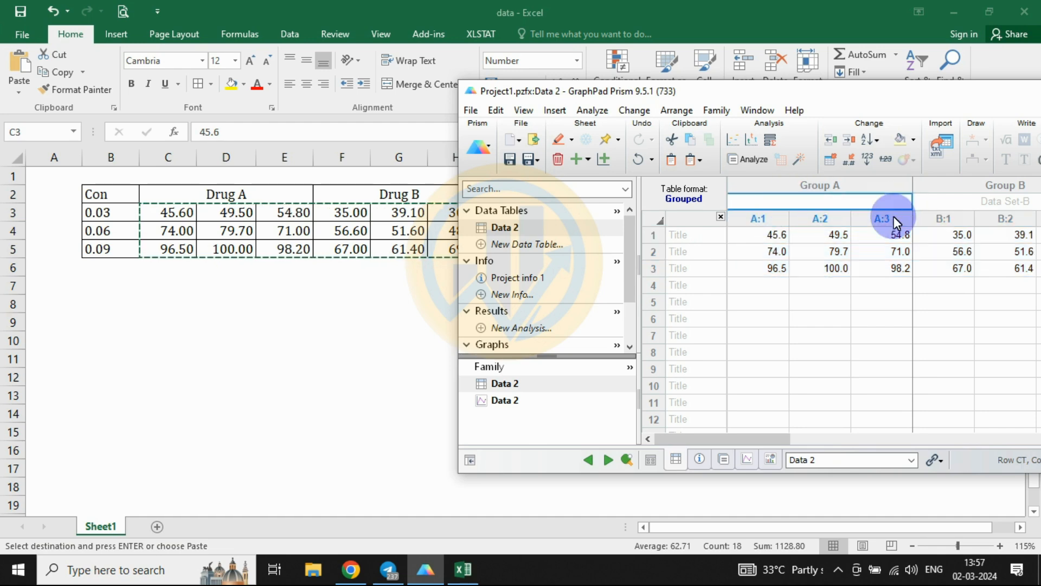
type("D")
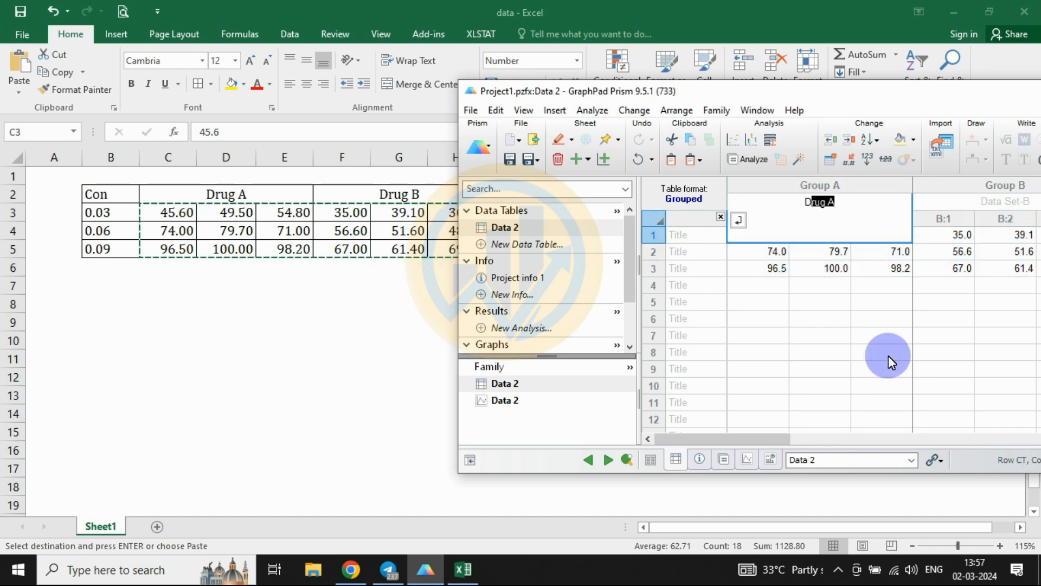
type("rug A")
left_click(1001, 203)
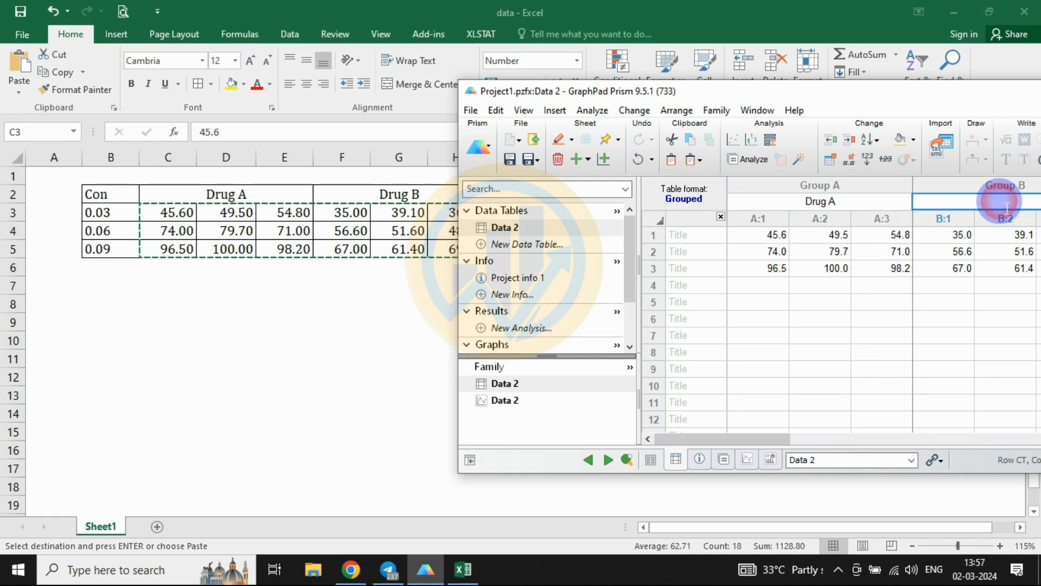
type("Drug B")
Step: Title the first row 0.03, without the ppm unit
left_click(704, 237)
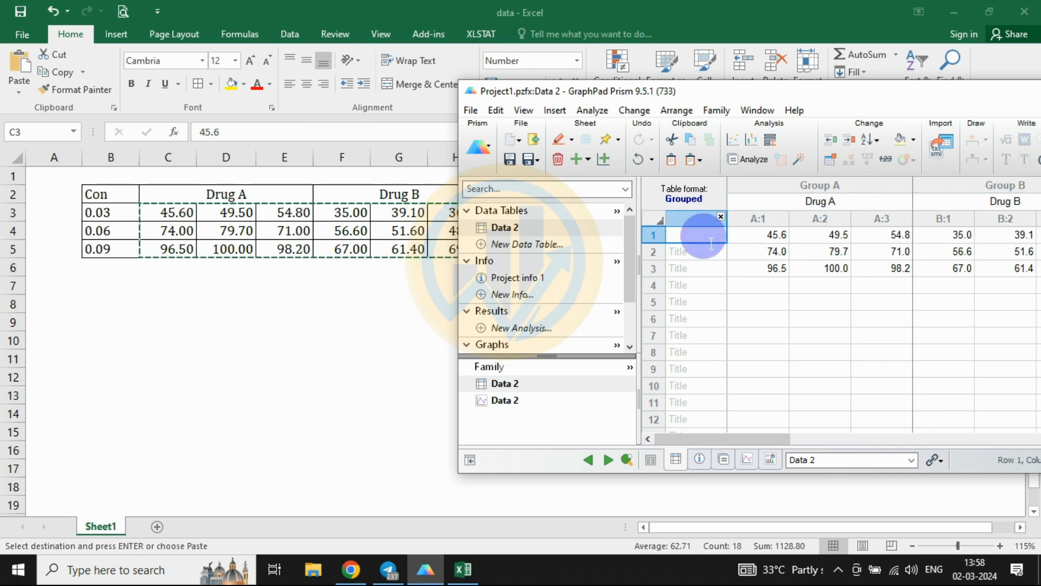
key("shift+Down")
key("shift+Down")
type("0.03ppm")
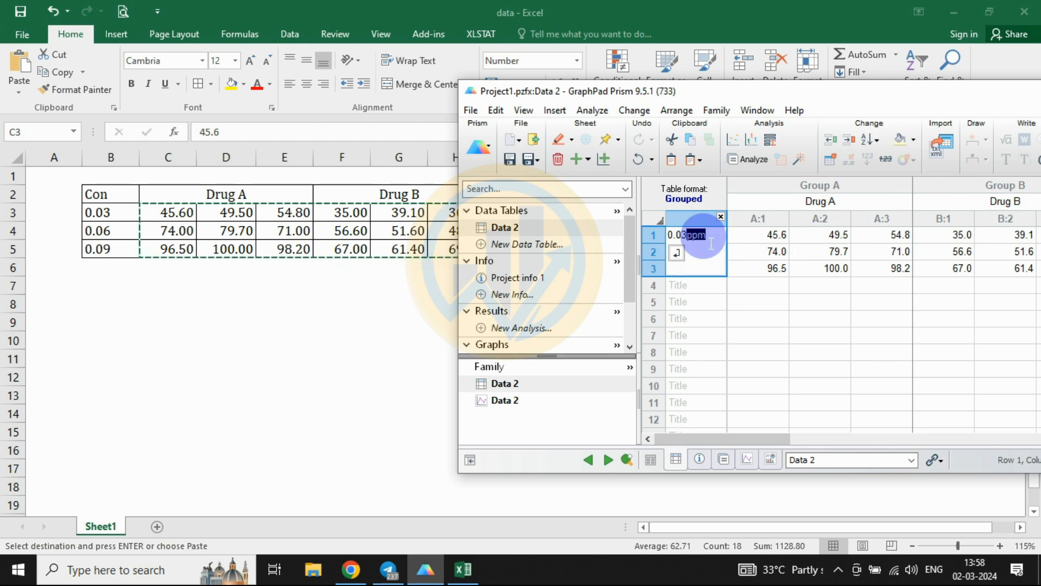
key("Return")
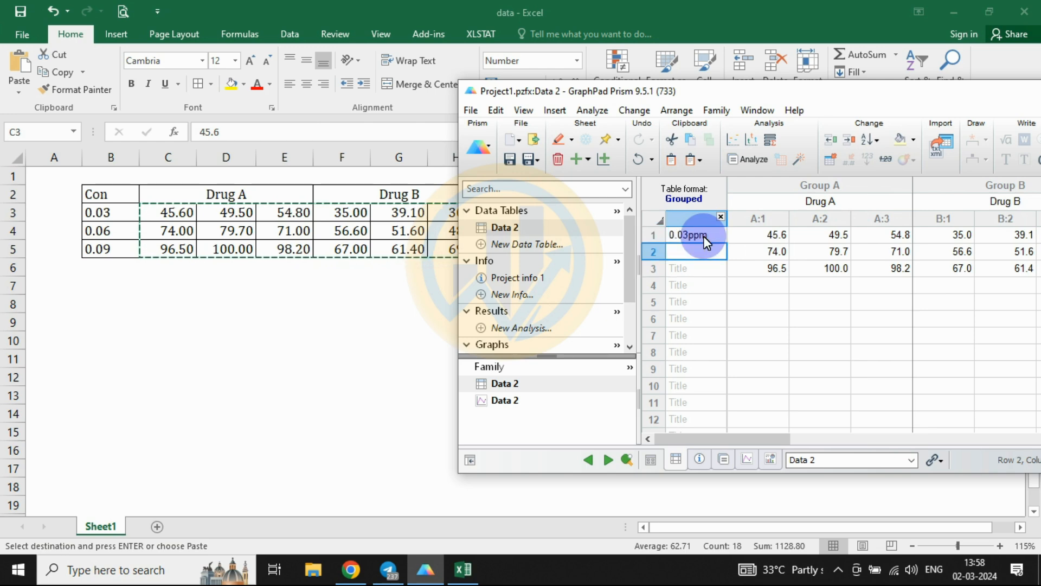
double_click(714, 238)
key("End")
key("BackSpace")
key("BackSpace")
key("BackSpace")
left_click(686, 352)
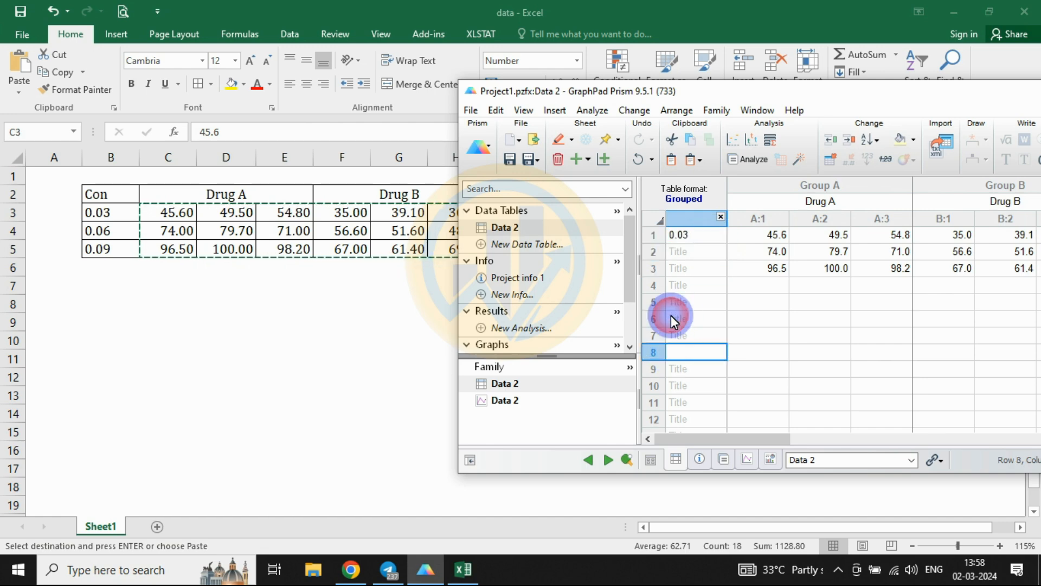
Step: Title the second row 0.06 and the third row 0.09
left_click(684, 256)
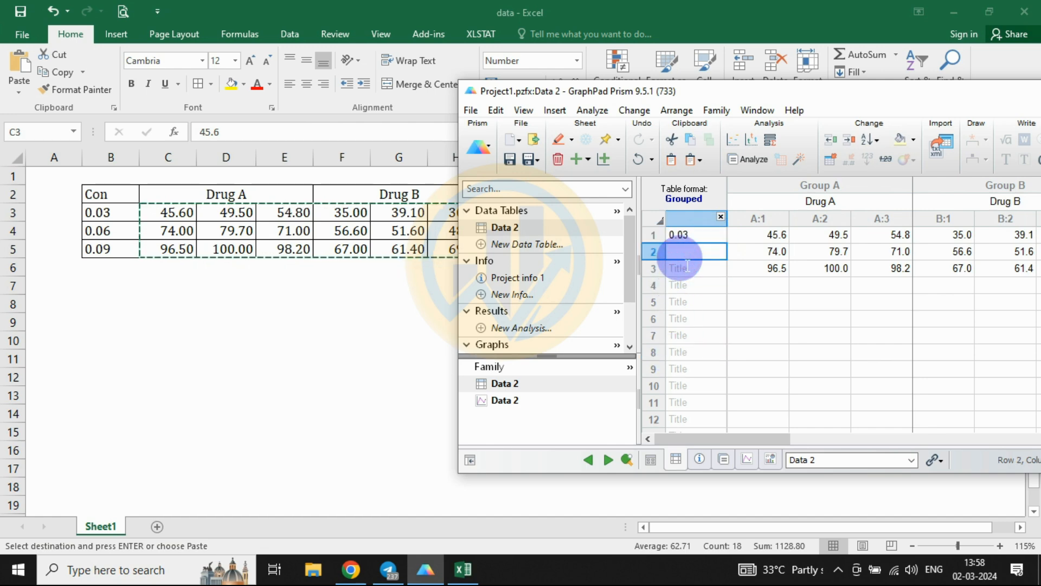
type("0.06")
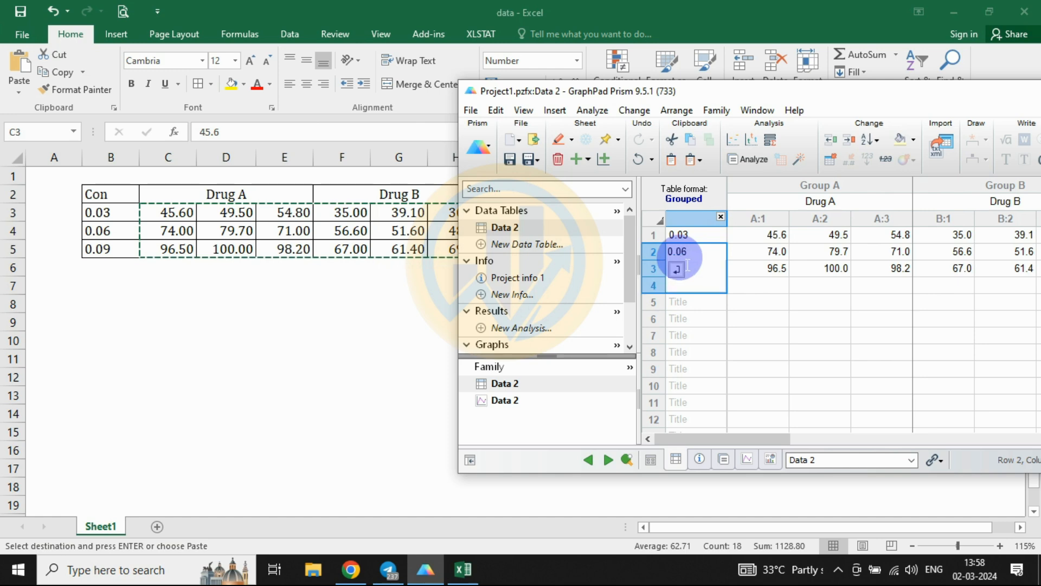
type("0.09")
key("Return")
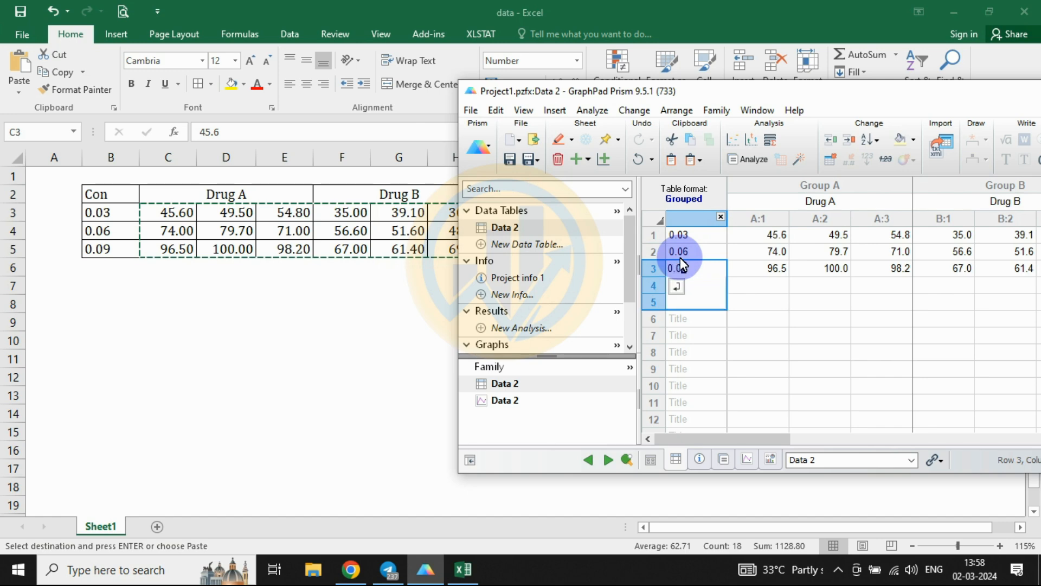
left_click(787, 315)
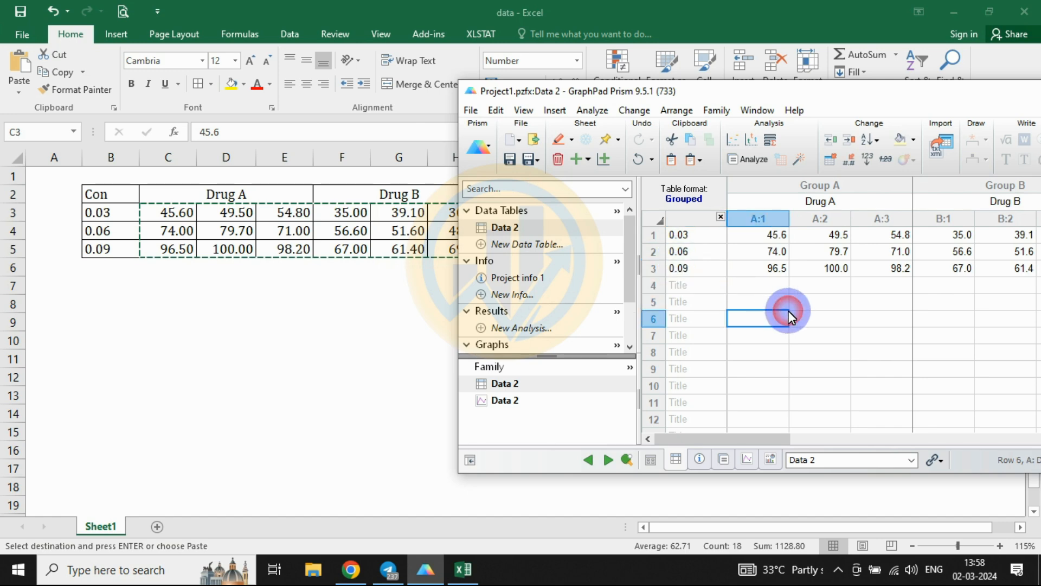
Step: Maximize Prism, create a grouped separated bar graph of Data 2 plotting Mean with SD, and open the graph resizing choices
double_click(835, 88)
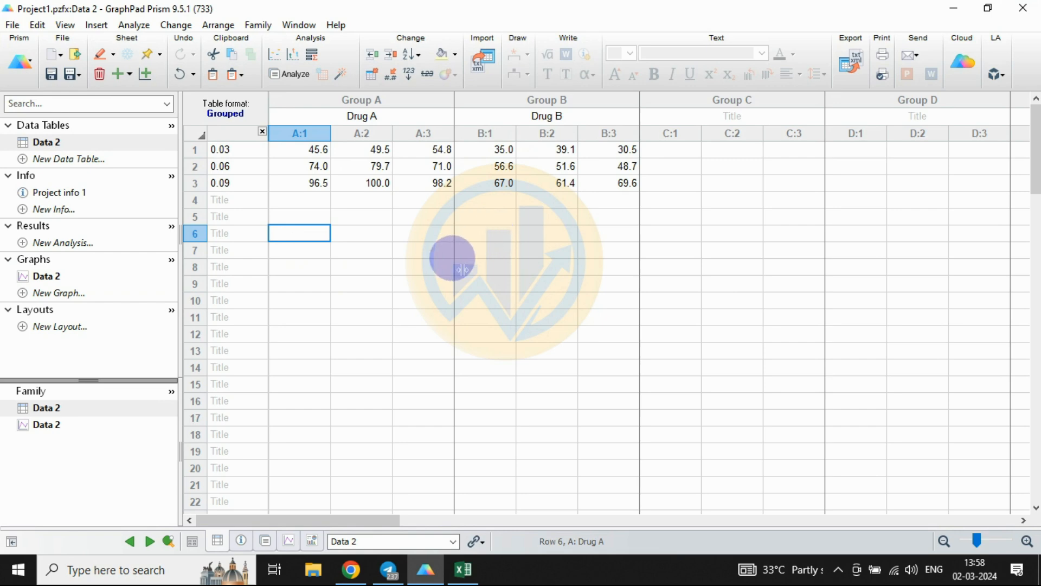
left_click(146, 77)
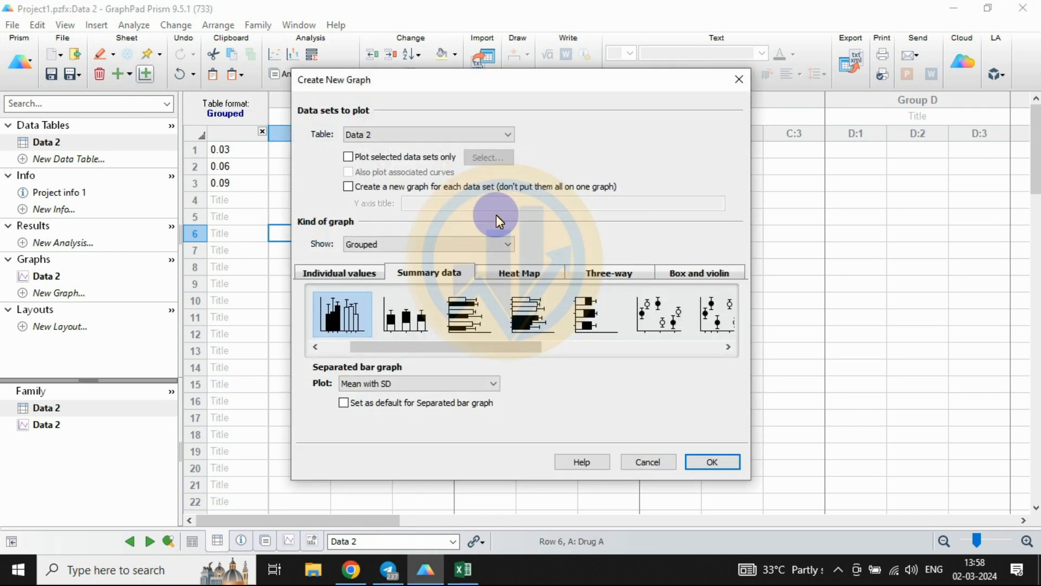
left_click_drag(395, 80, 362, 64)
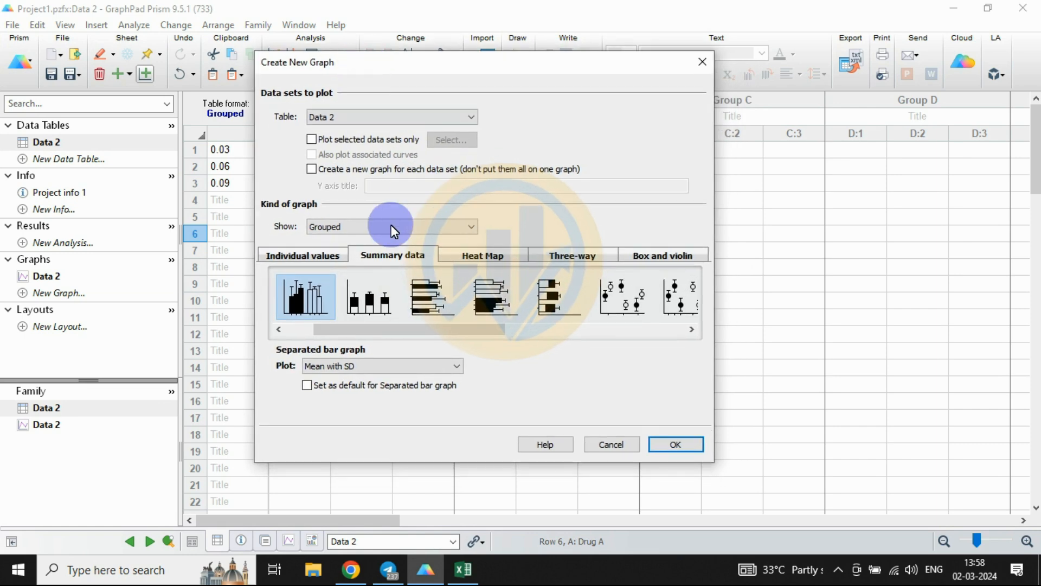
left_click_drag(358, 331, 296, 329)
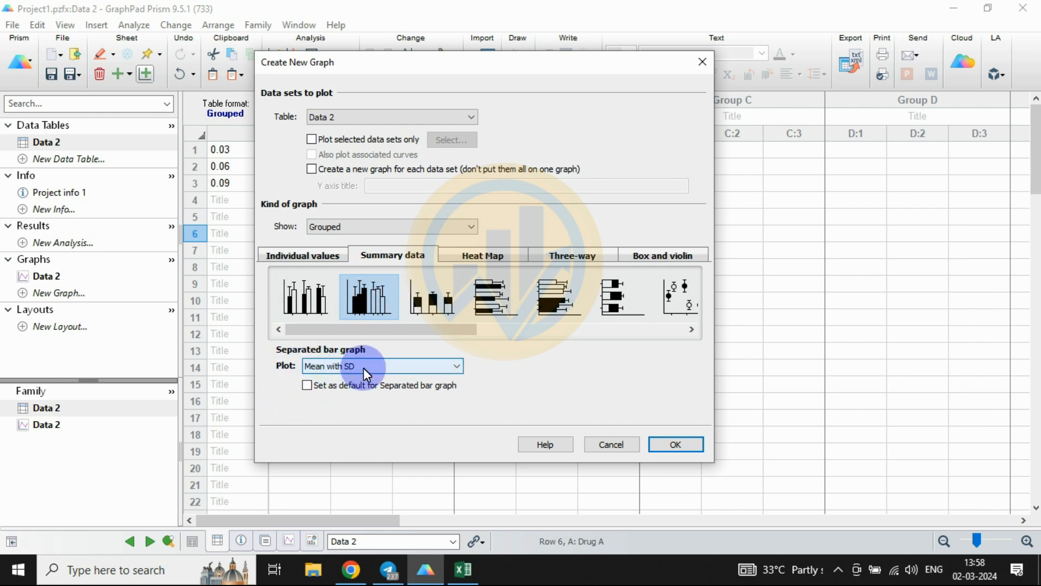
left_click(677, 442)
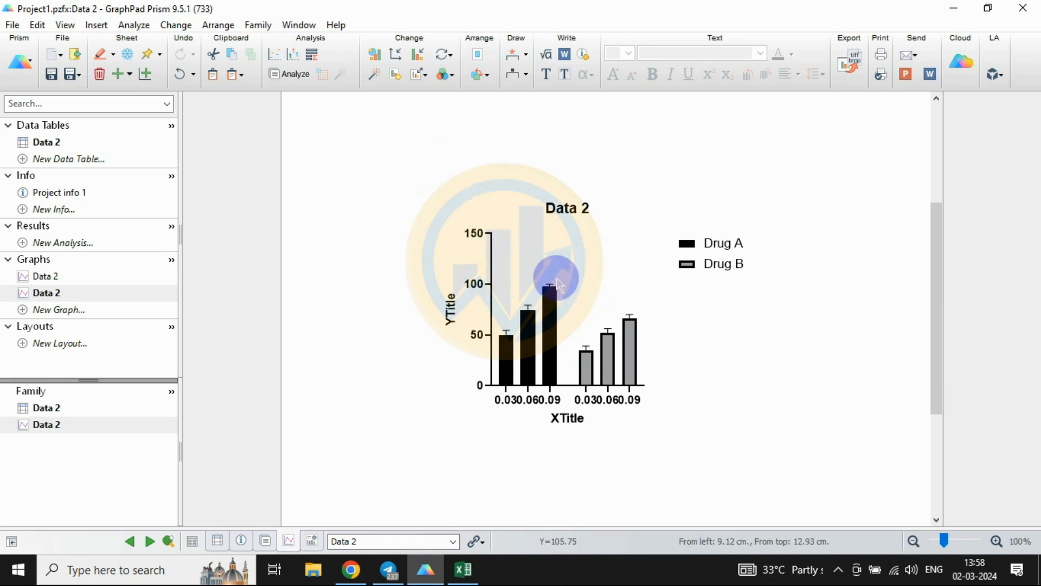
left_click(422, 75)
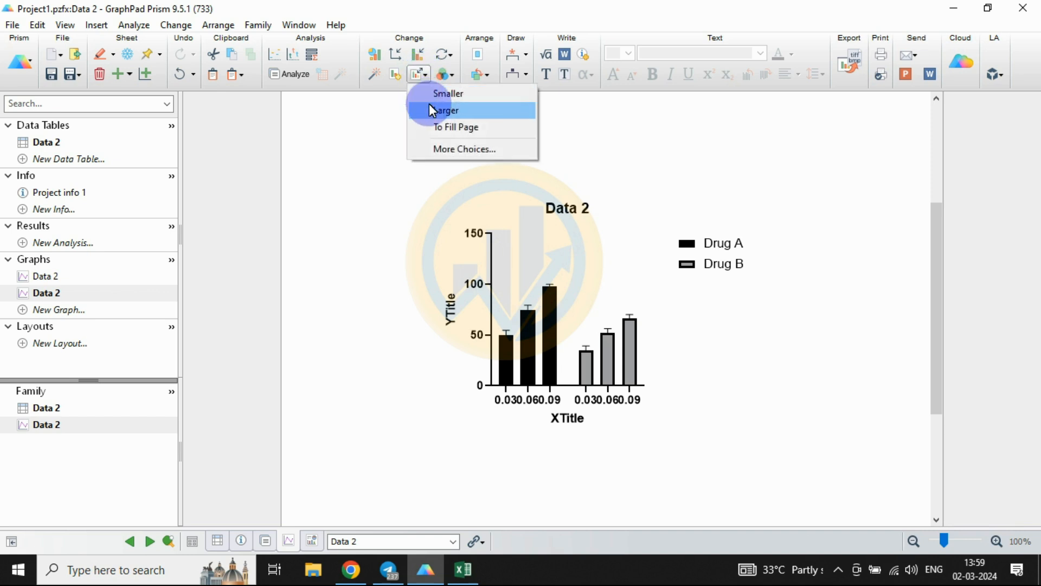
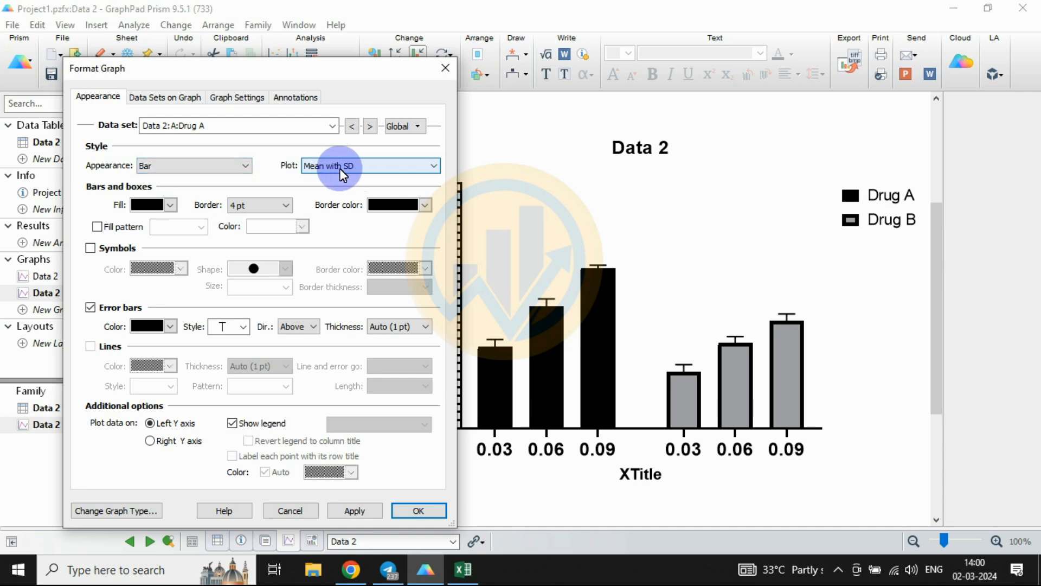
Step: Set the Drug A bars to a green fill with a 2 pt border
left_click(104, 197)
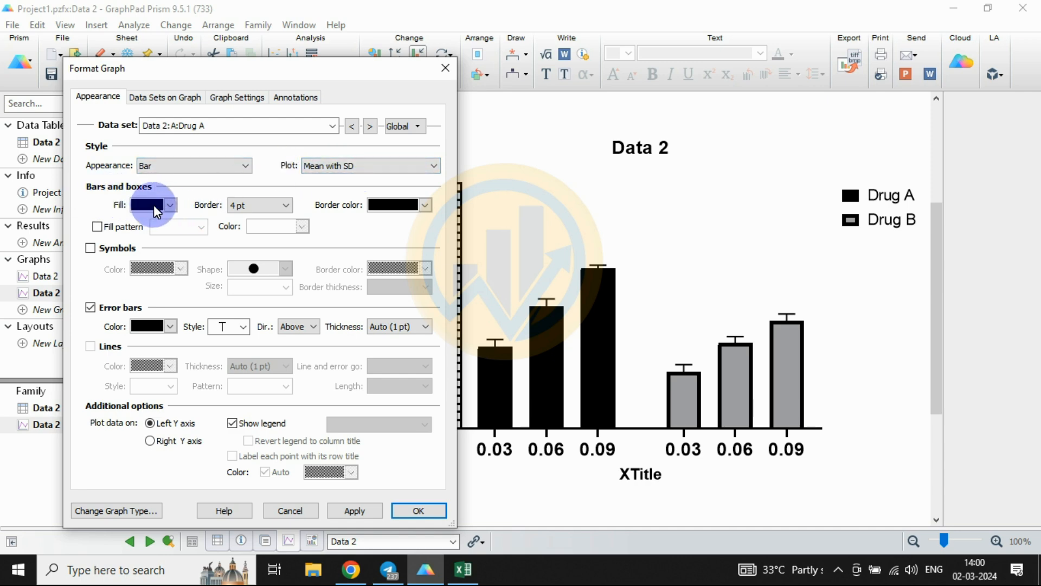
left_click(170, 205)
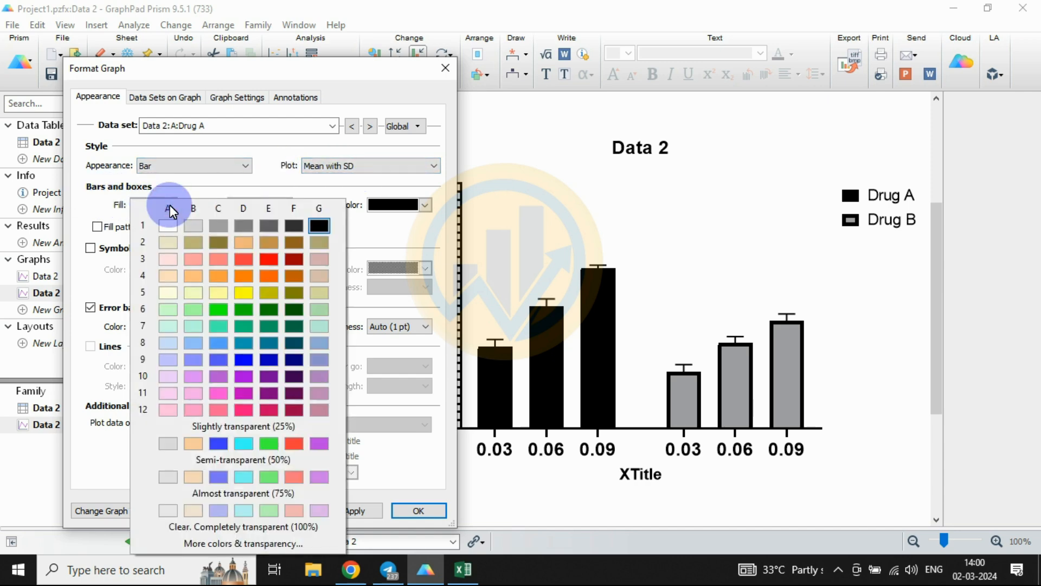
left_click(246, 308)
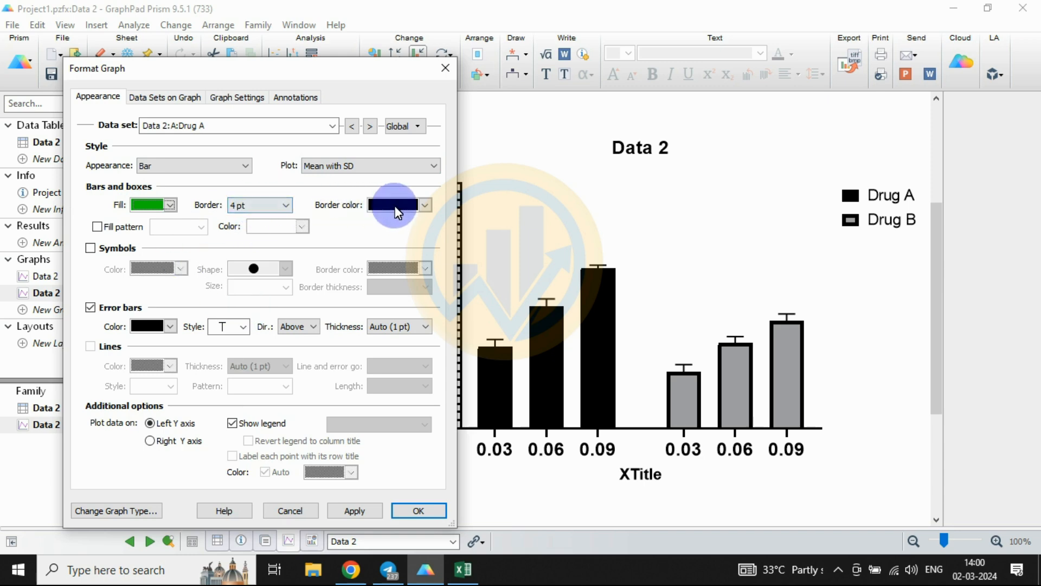
left_click(285, 206)
left_click(249, 262)
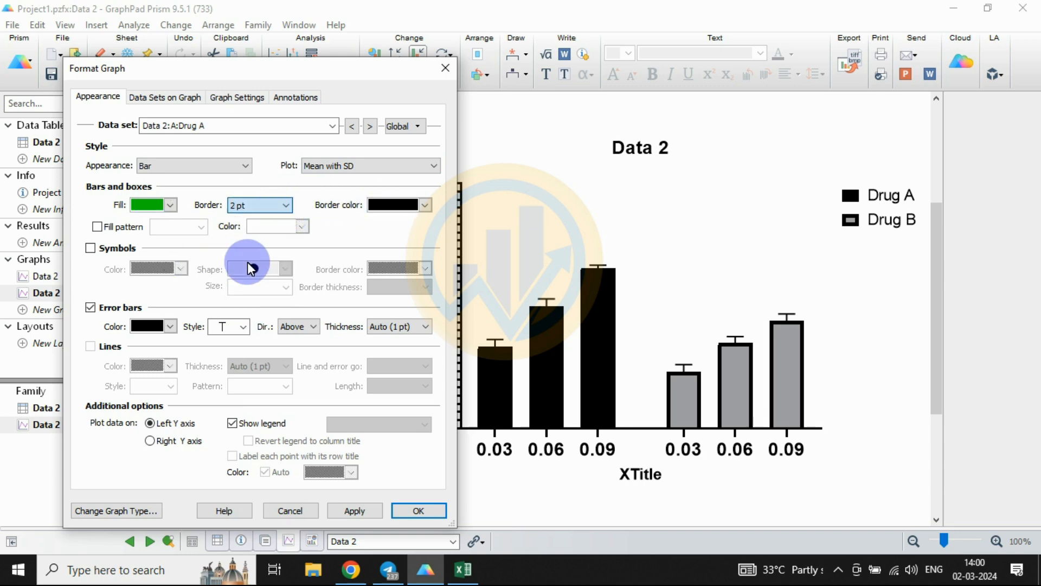
Step: Apply the Drug A bar formatting and set the Drug A error bar thickness to 2 pt
left_click(355, 510)
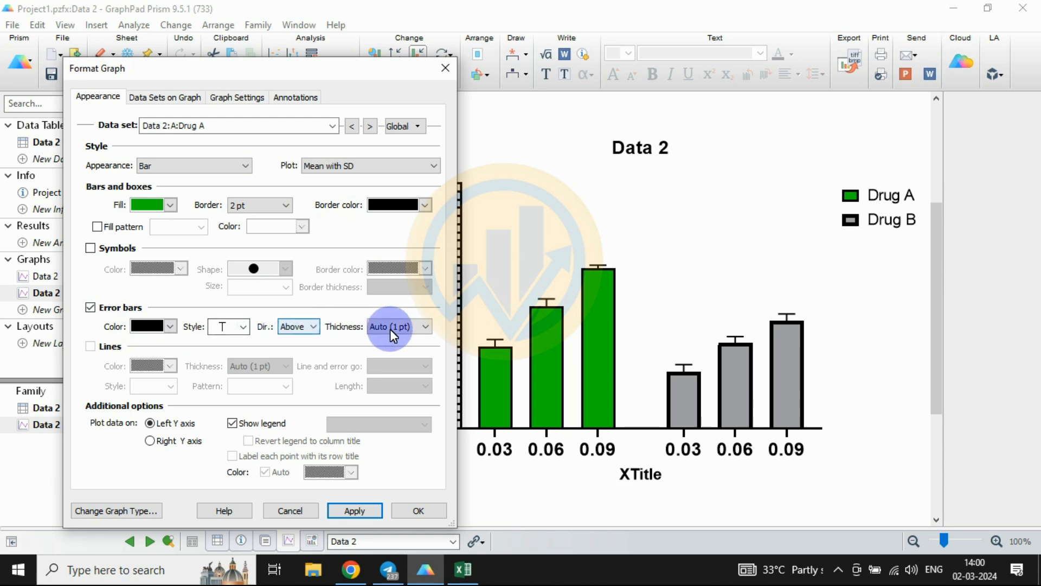
left_click(424, 325)
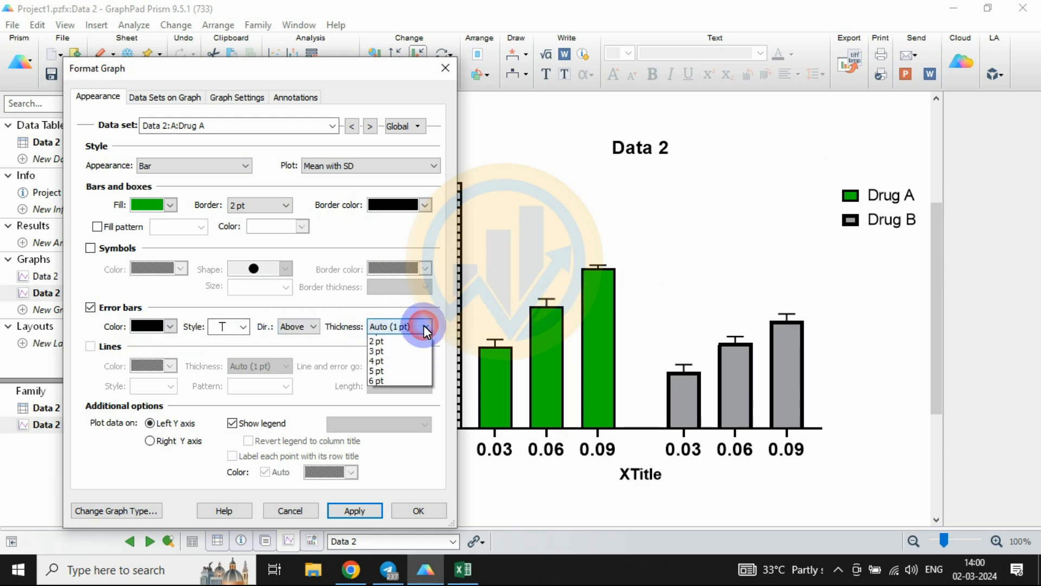
left_click(378, 380)
left_click(356, 511)
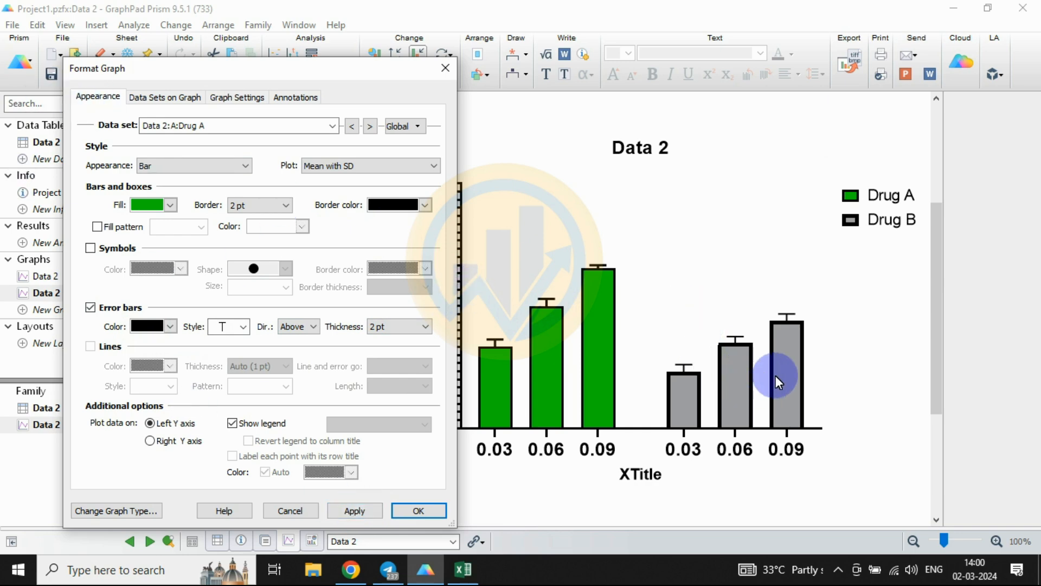
Step: Switch to the Drug B data set, try a red fill on its bars, and settle on a crimson pink fill
left_click(332, 125)
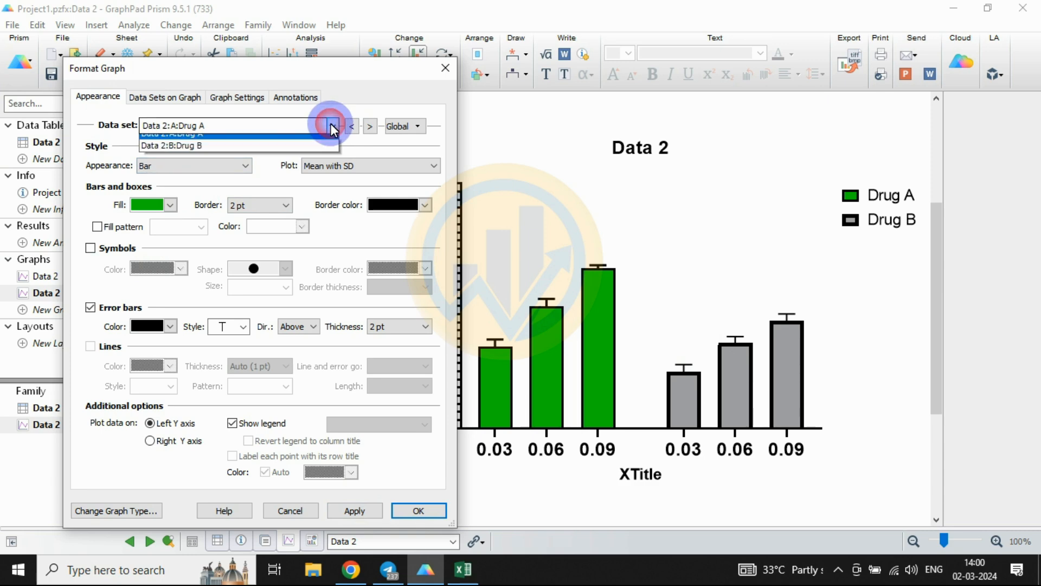
left_click(204, 167)
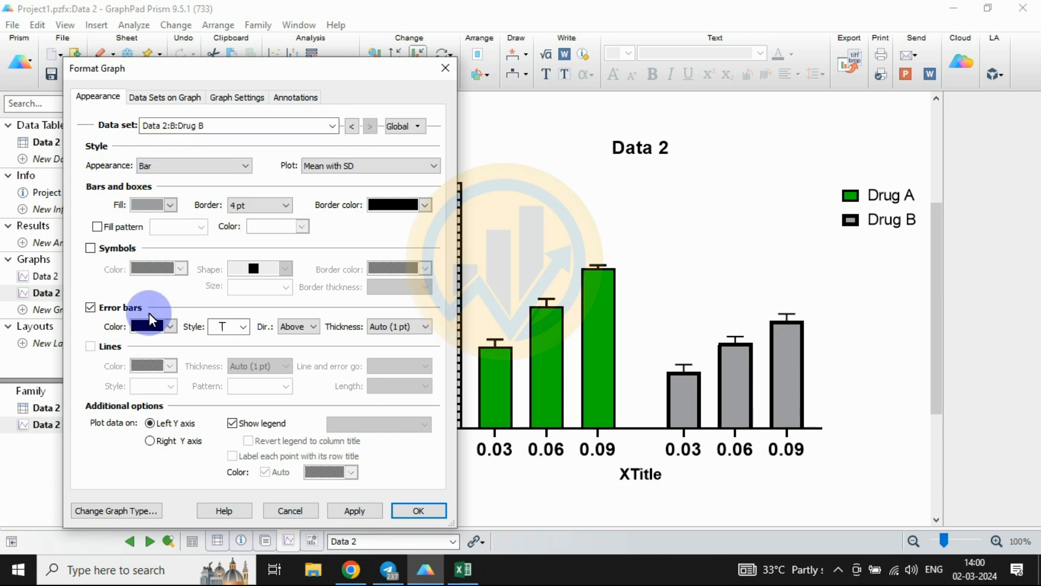
left_click(143, 206)
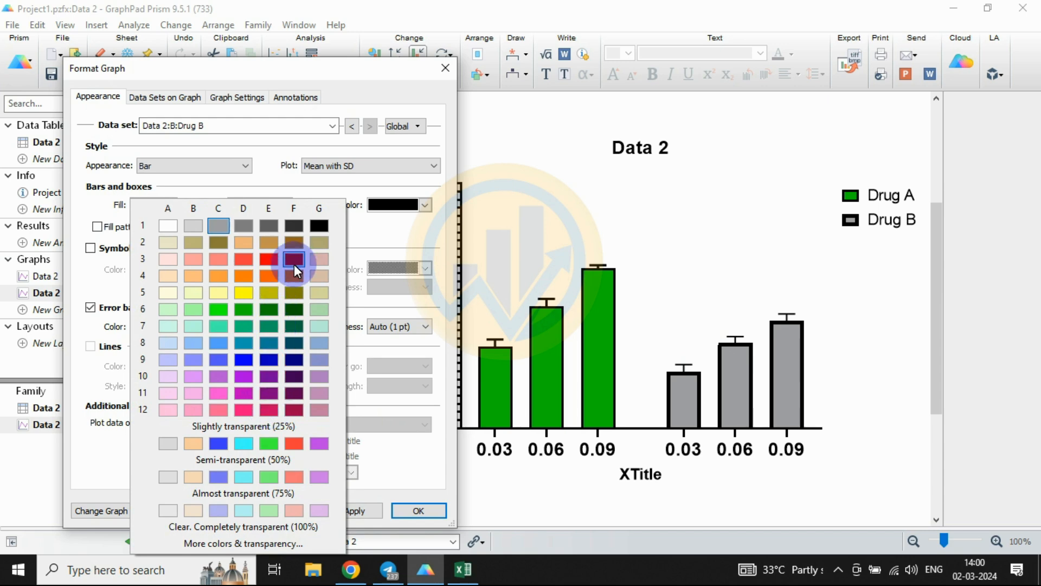
left_click(264, 259)
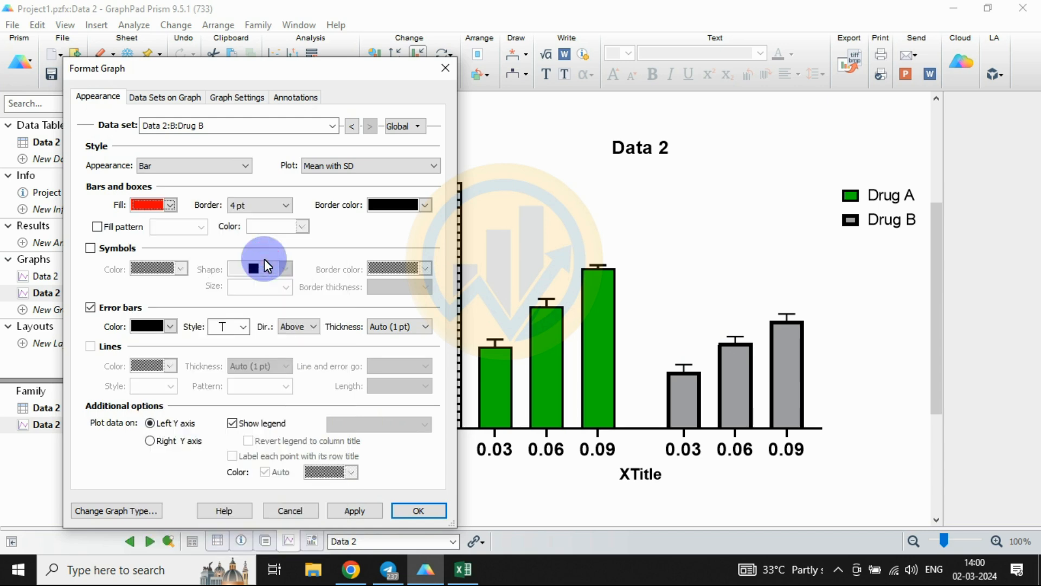
left_click(353, 510)
left_click(170, 206)
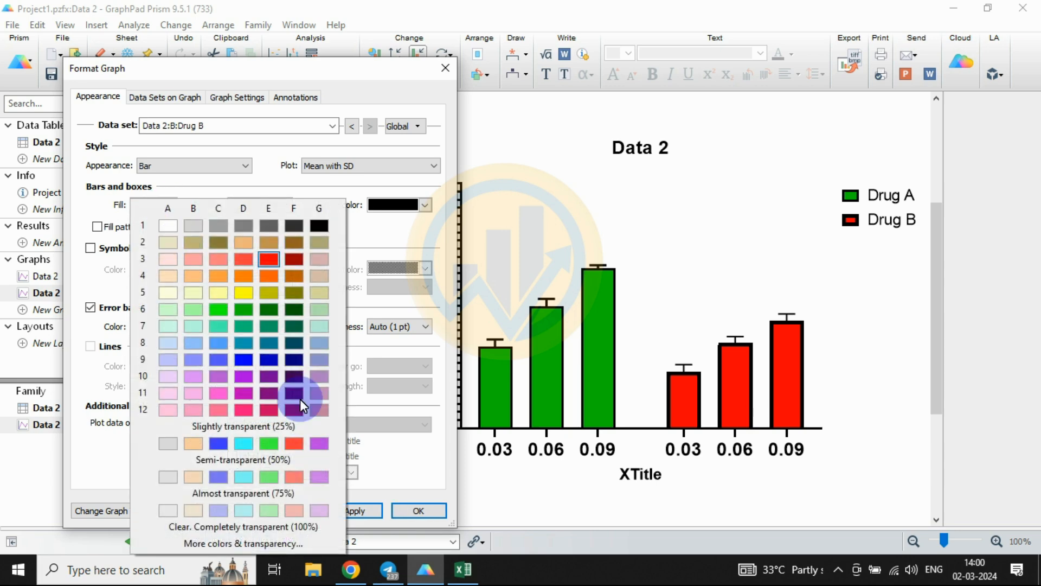
left_click(272, 412)
left_click(354, 506)
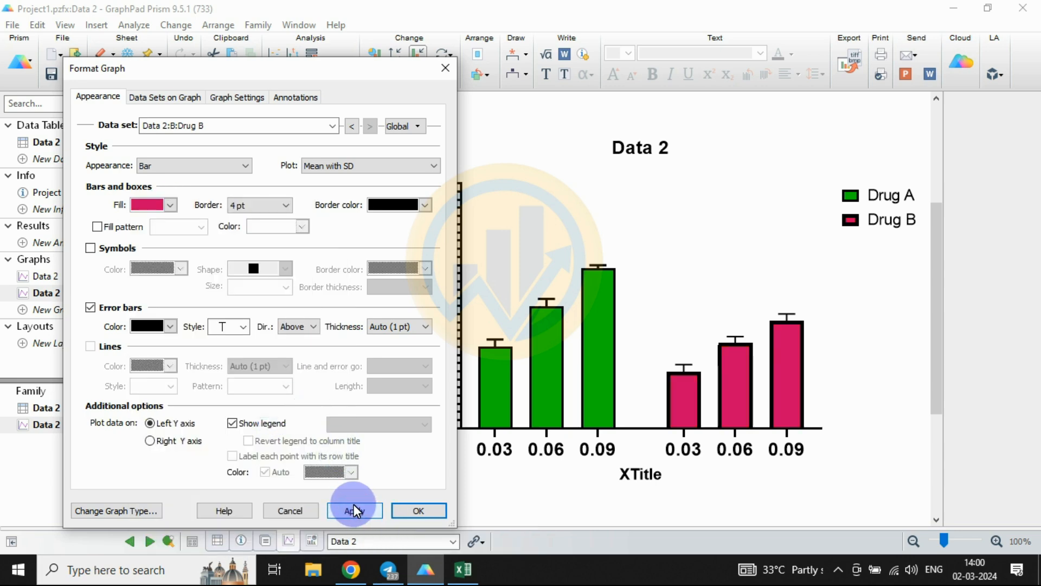
Step: Set the Drug B bar border and error bar thickness to 2 pt each
left_click(285, 204)
left_click(247, 256)
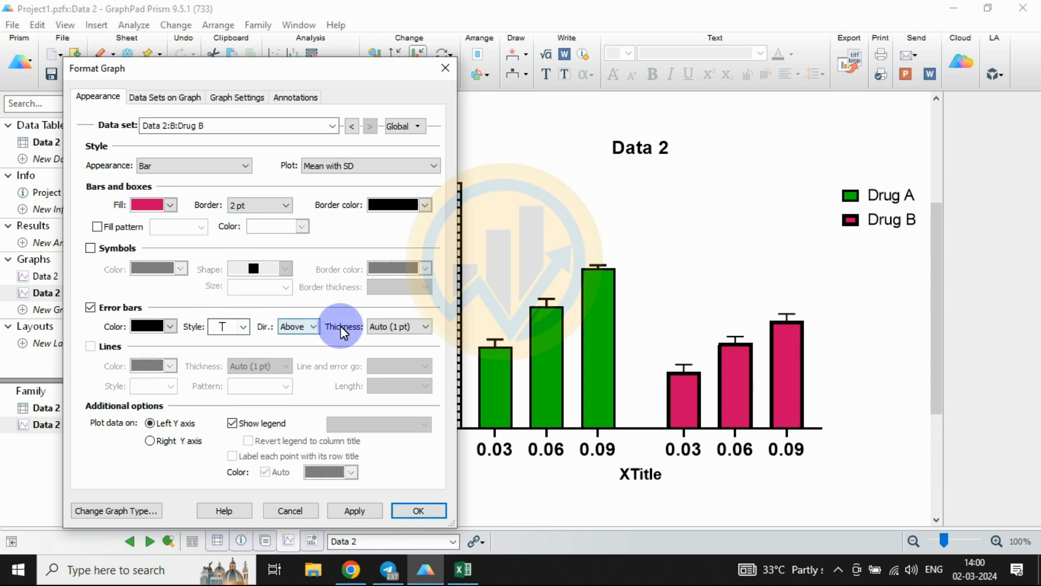
left_click(428, 327)
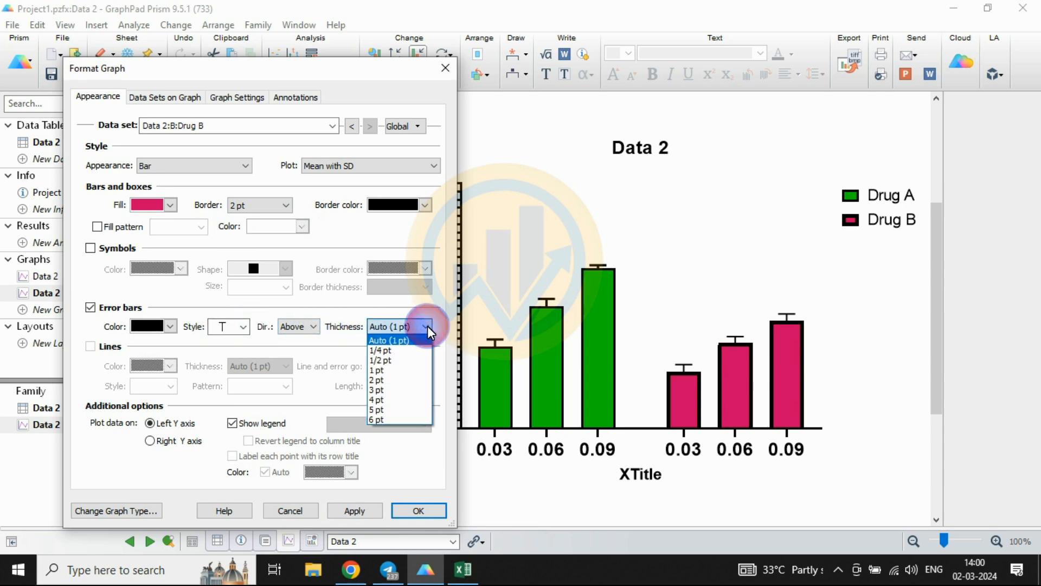
left_click(382, 376)
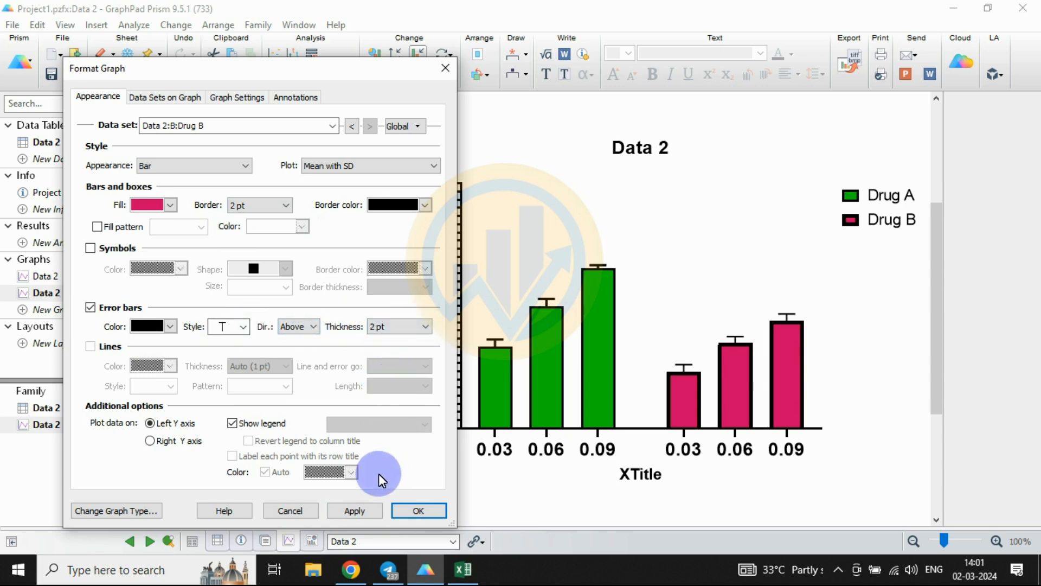
left_click(356, 512)
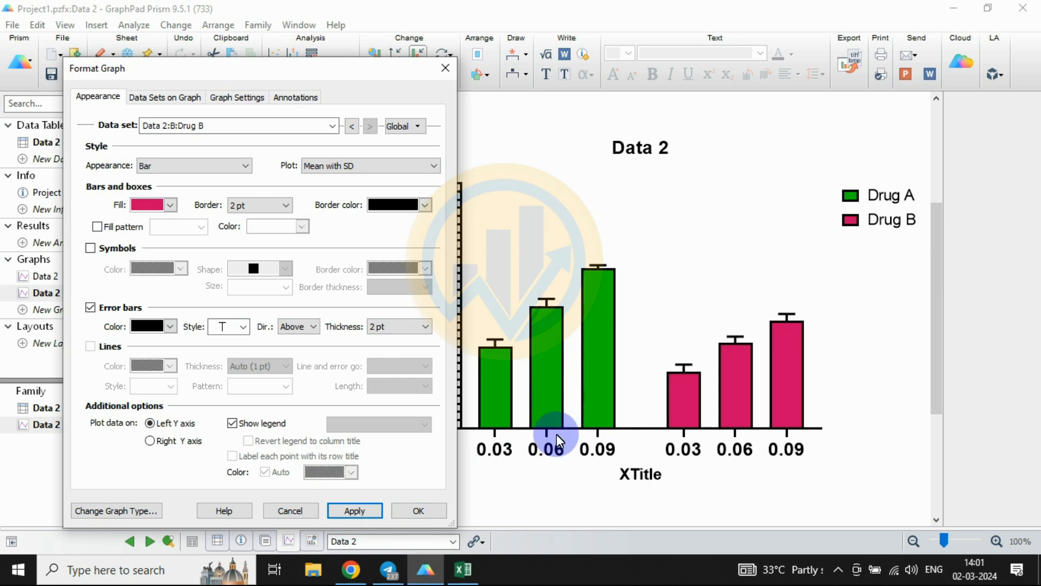
Step: Annotate the bars with their plotted values inside the bar bottoms, using two decimals
left_click(292, 98)
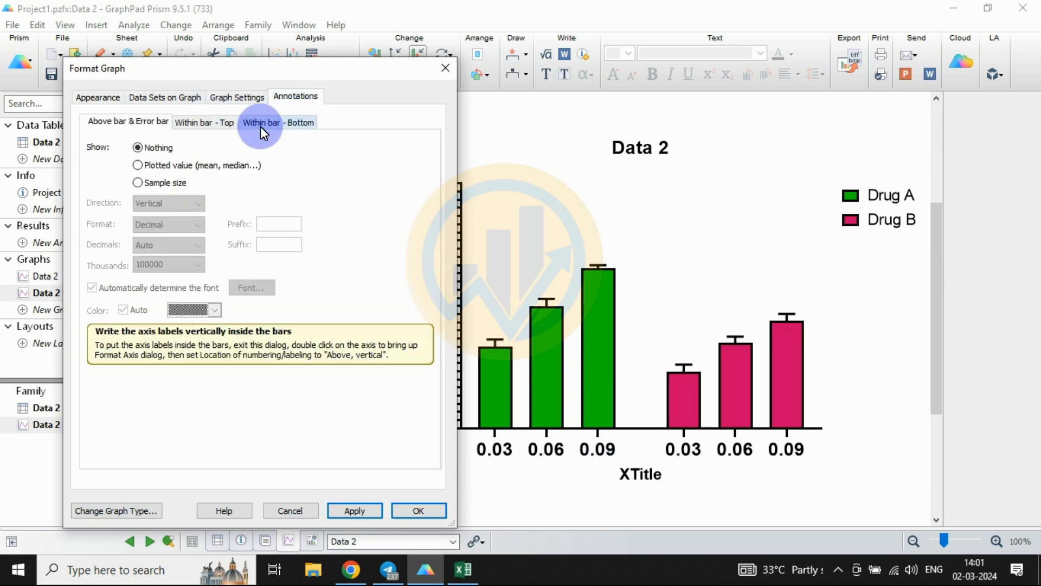
left_click(276, 122)
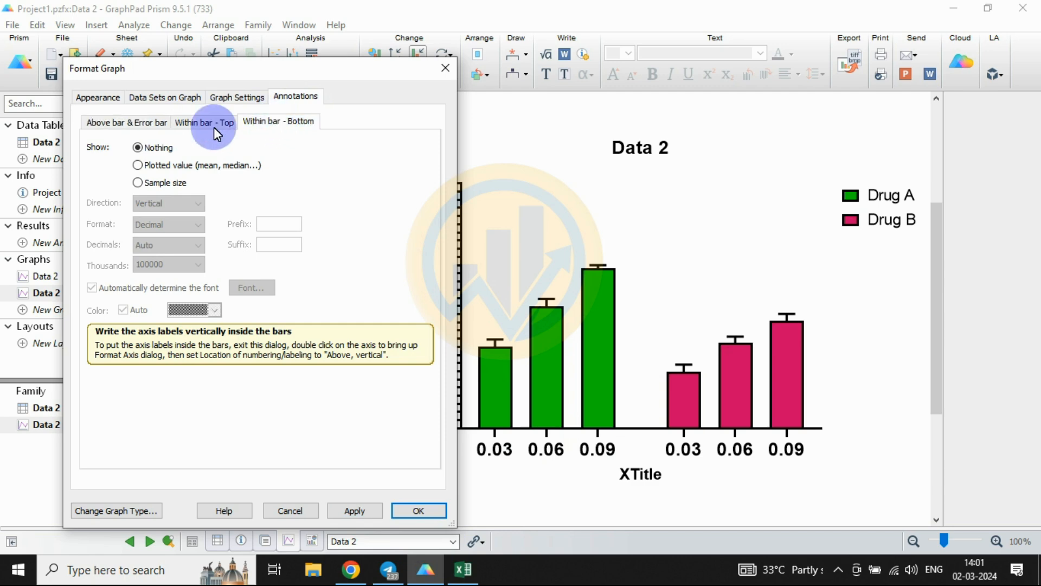
left_click(140, 166)
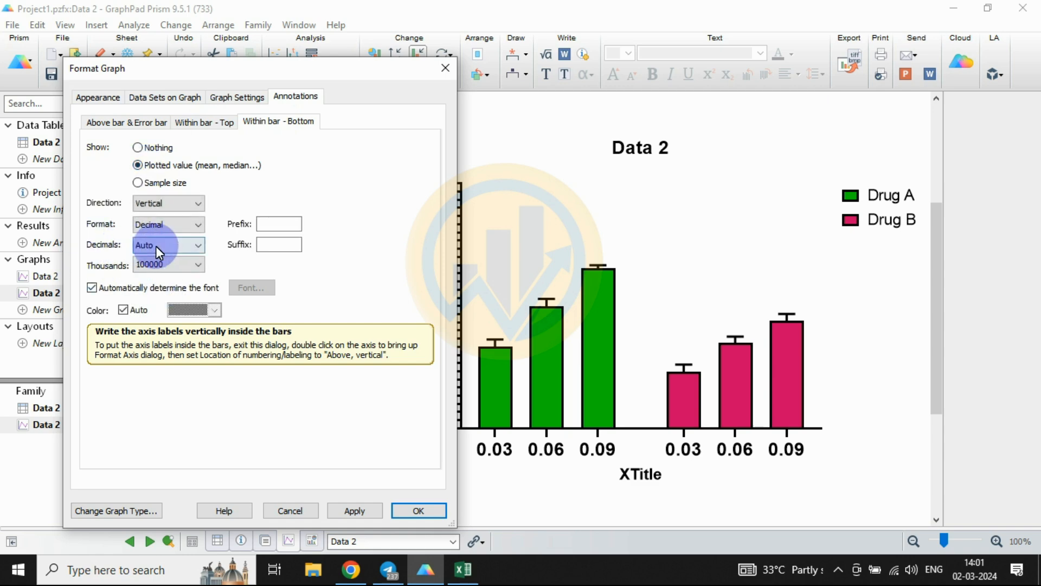
left_click(183, 247)
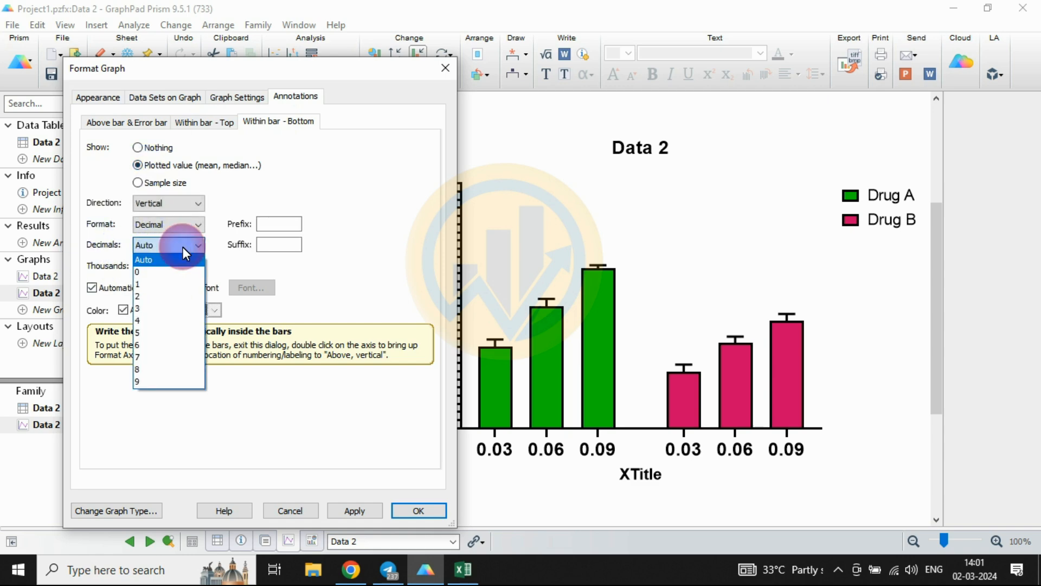
left_click(152, 296)
left_click(348, 508)
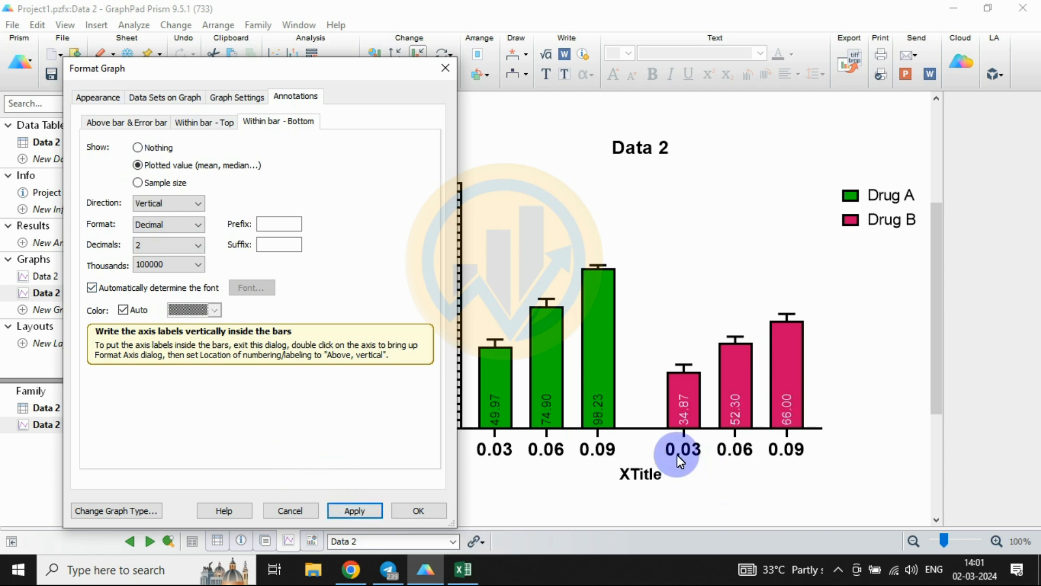
Step: Override the automatic font and color of the bottom bar annotations with Times New Roman in black
left_click(91, 287)
left_click(251, 289)
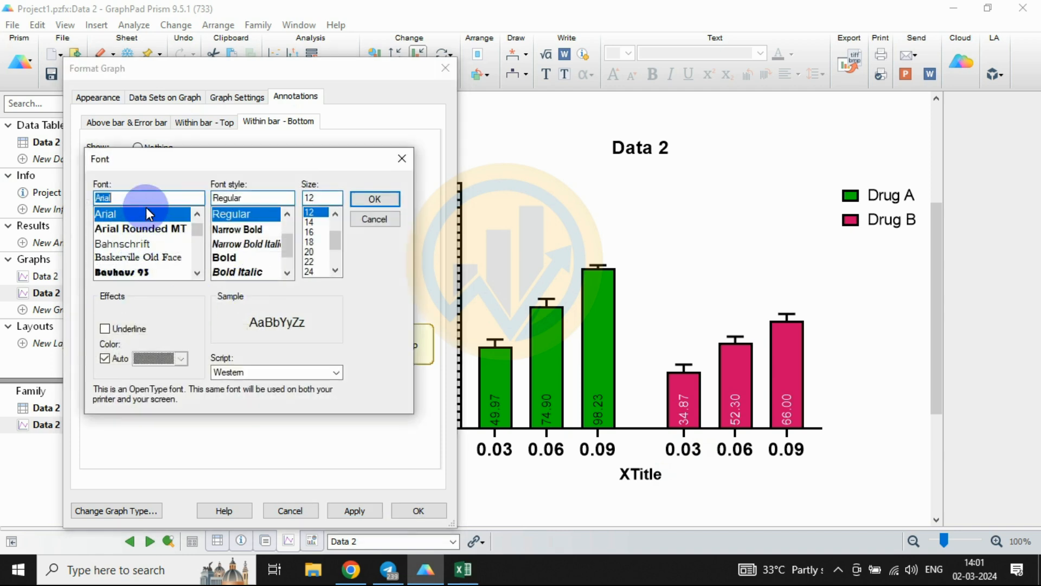
type("time")
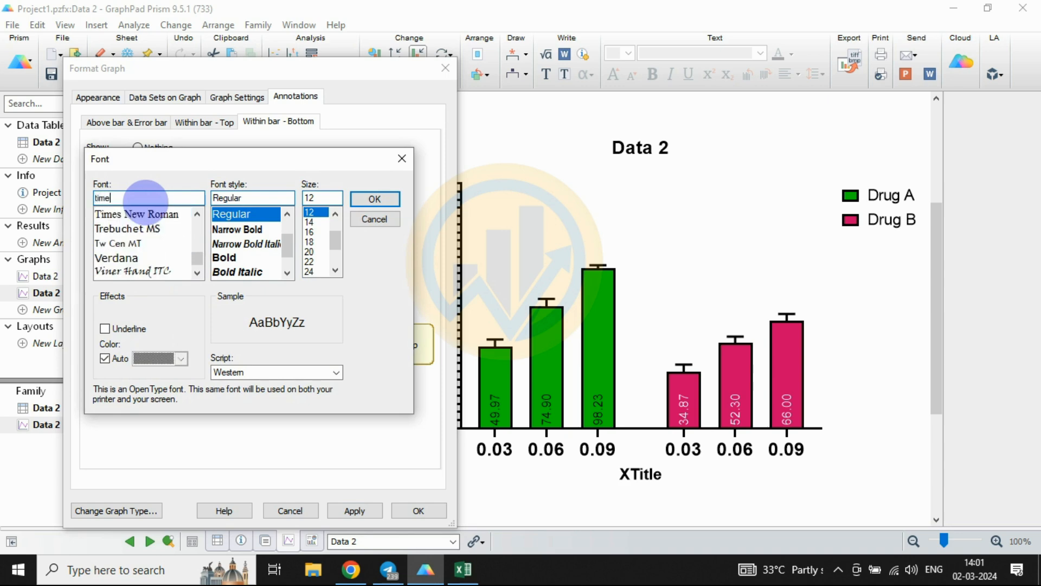
left_click(155, 215)
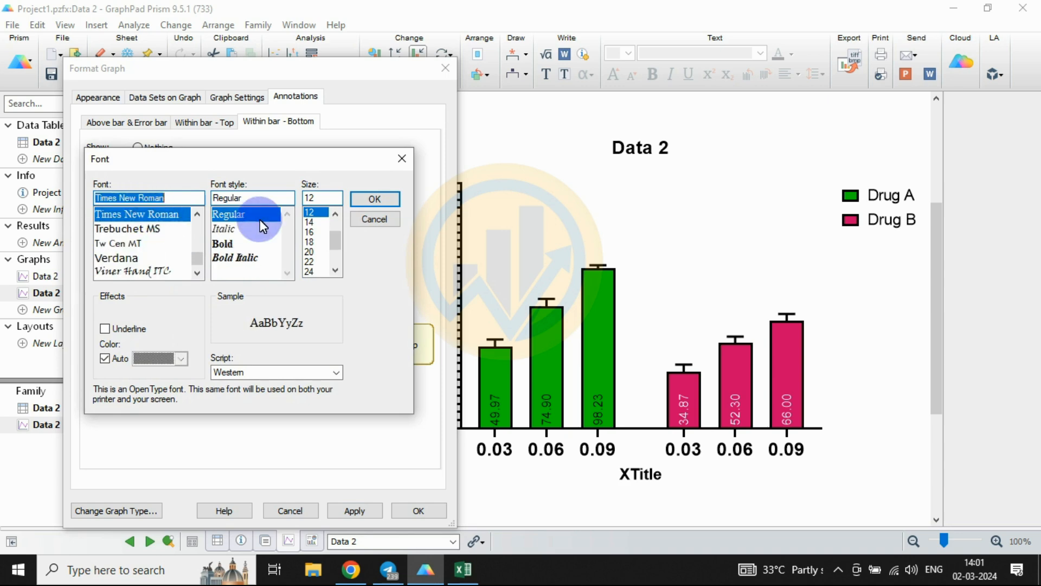
left_click(371, 203)
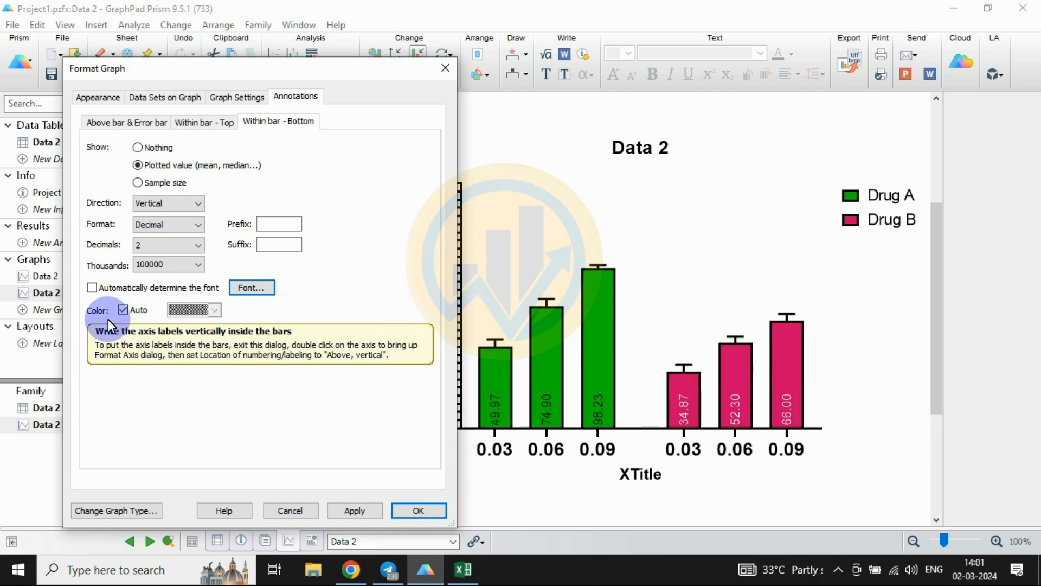
left_click(123, 310)
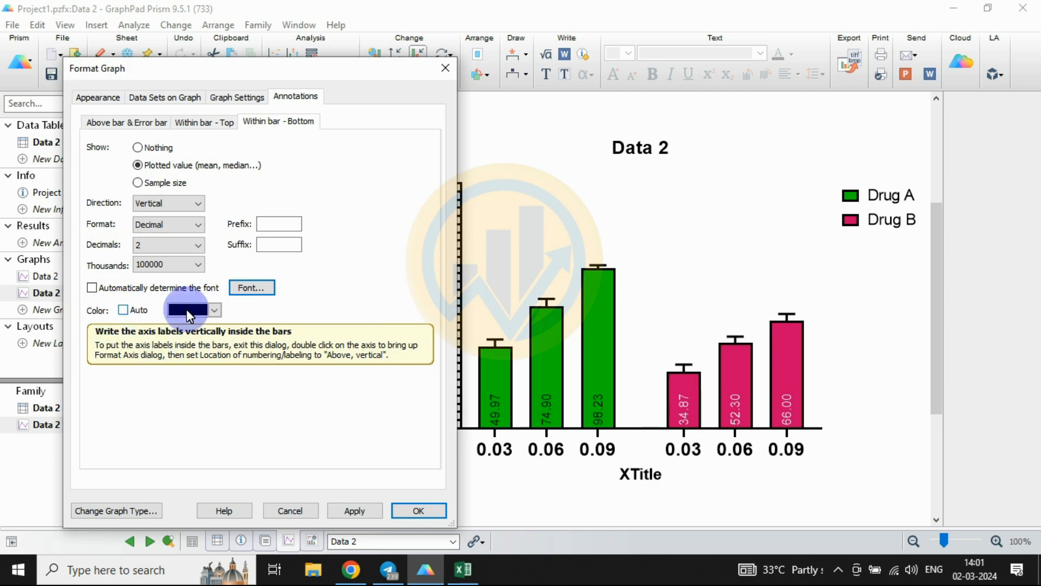
left_click(362, 511)
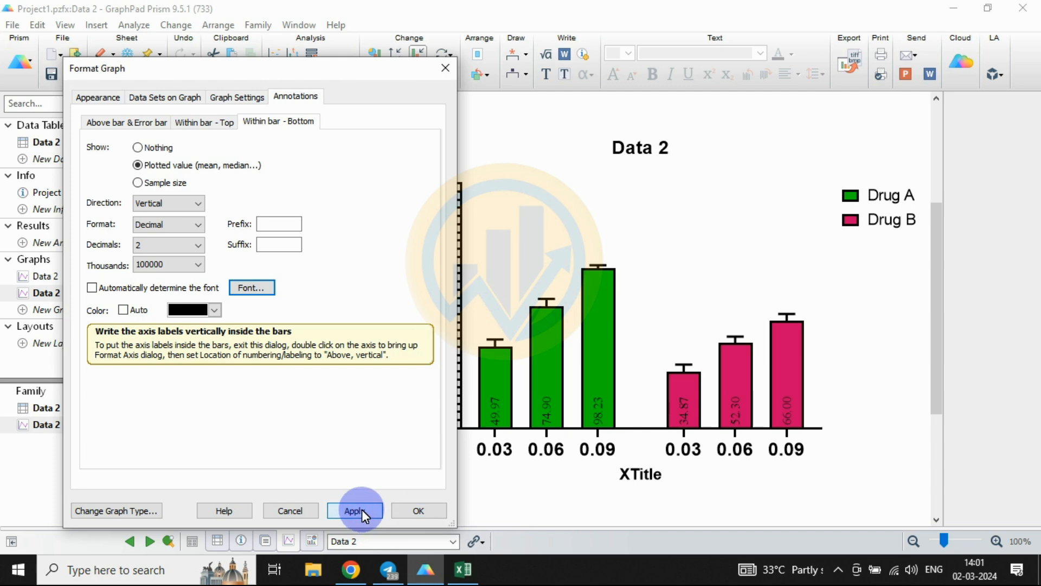
Step: Make the value annotations inside the bars bold and finish formatting the graph
left_click(242, 290)
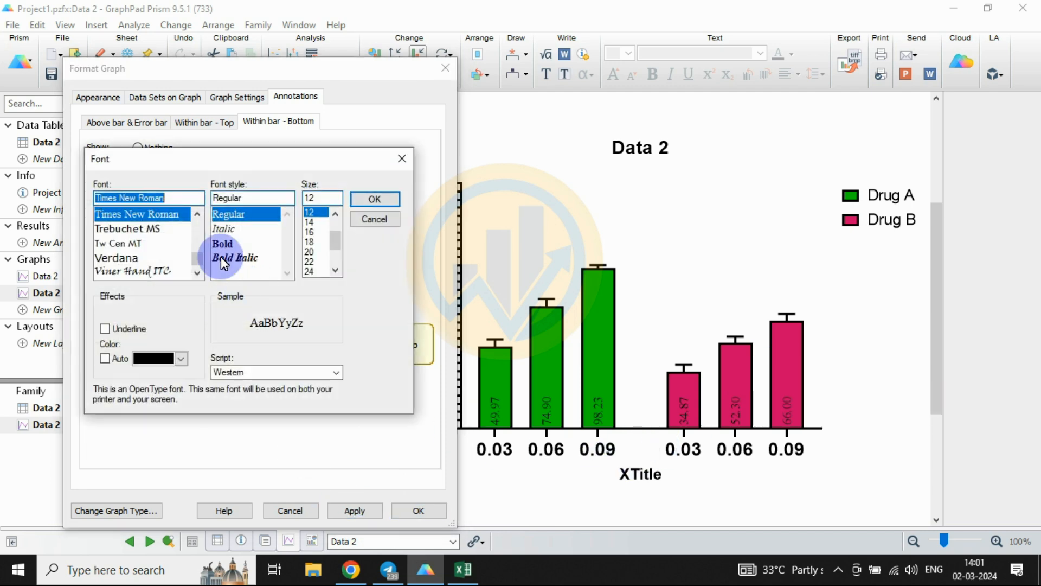
left_click(222, 245)
left_click(375, 199)
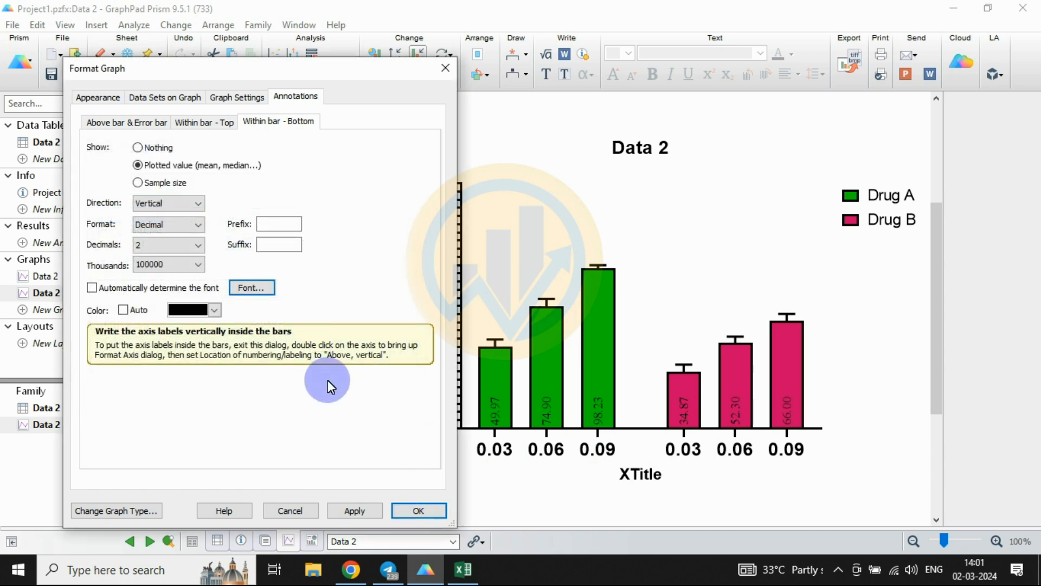
left_click(365, 511)
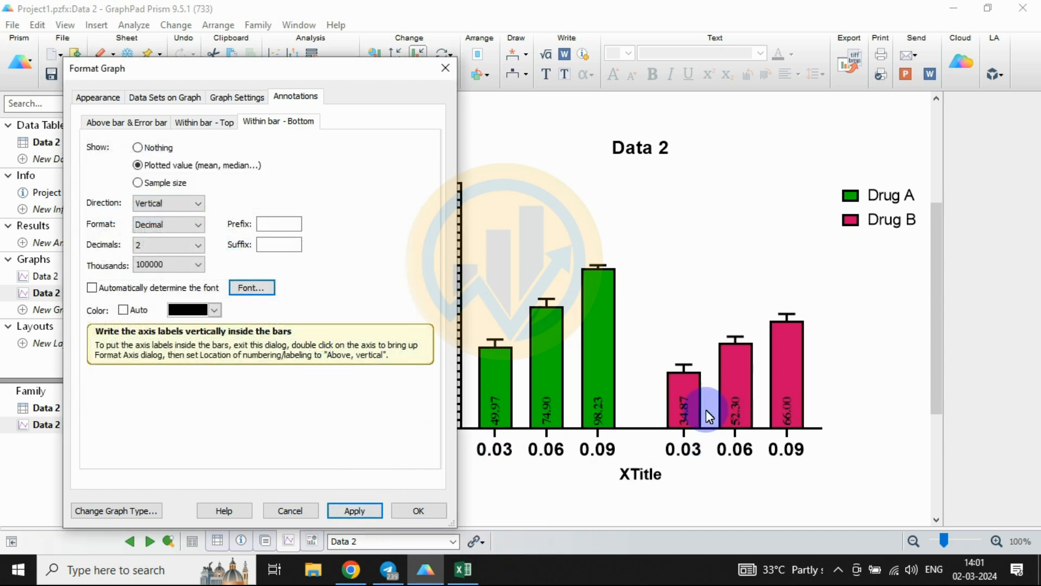
left_click(429, 510)
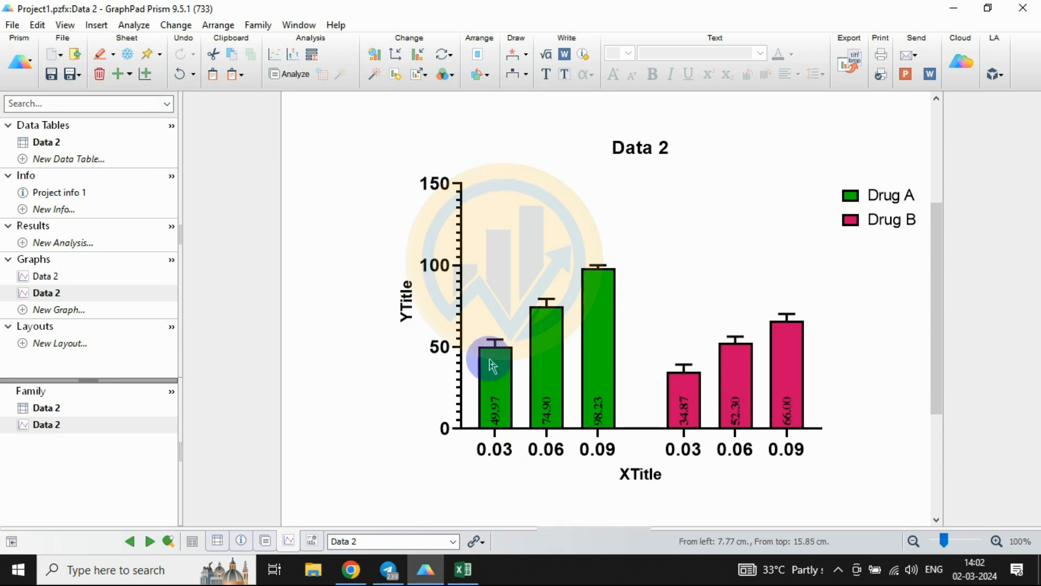
Step: Give the graph axes a Plain Frame
left_click(396, 54)
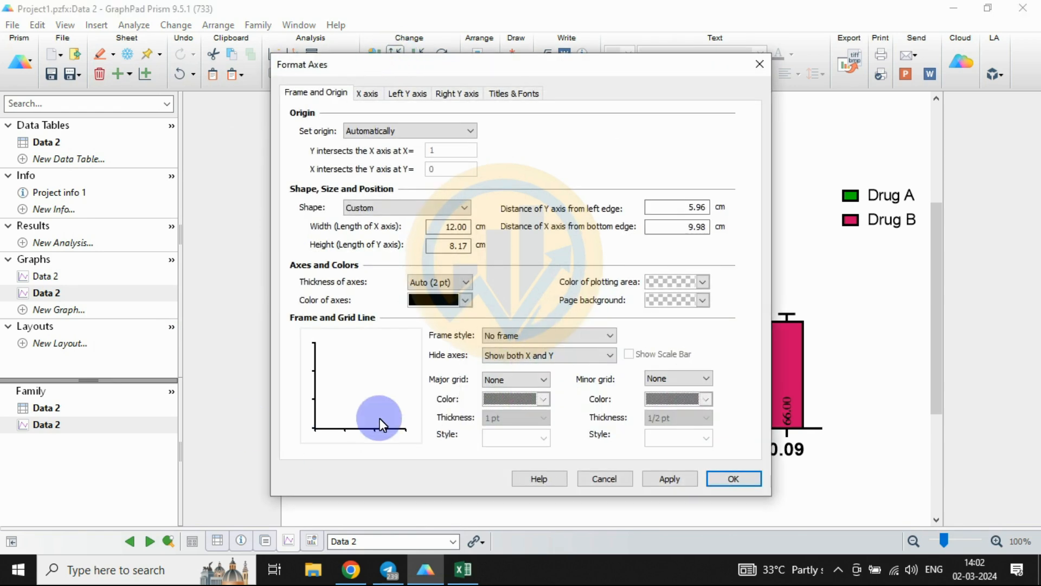
left_click(520, 338)
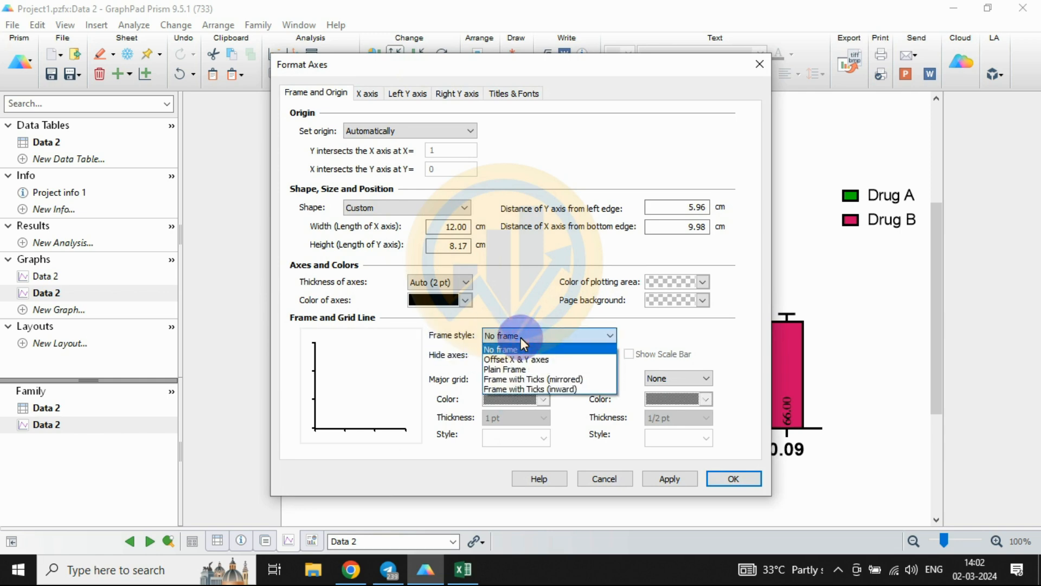
left_click(510, 368)
left_click(673, 478)
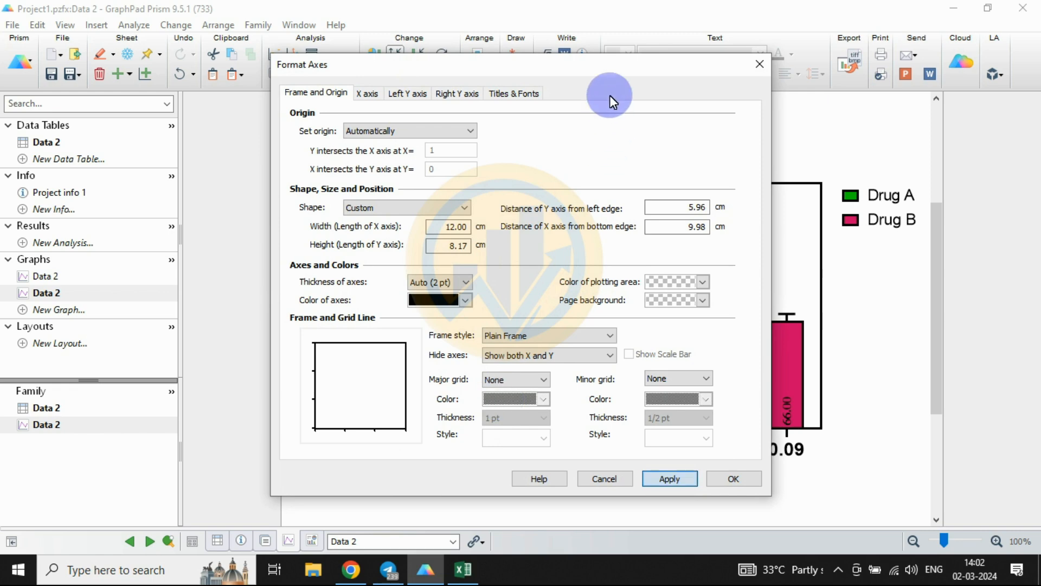
left_click_drag(611, 69, 490, 96)
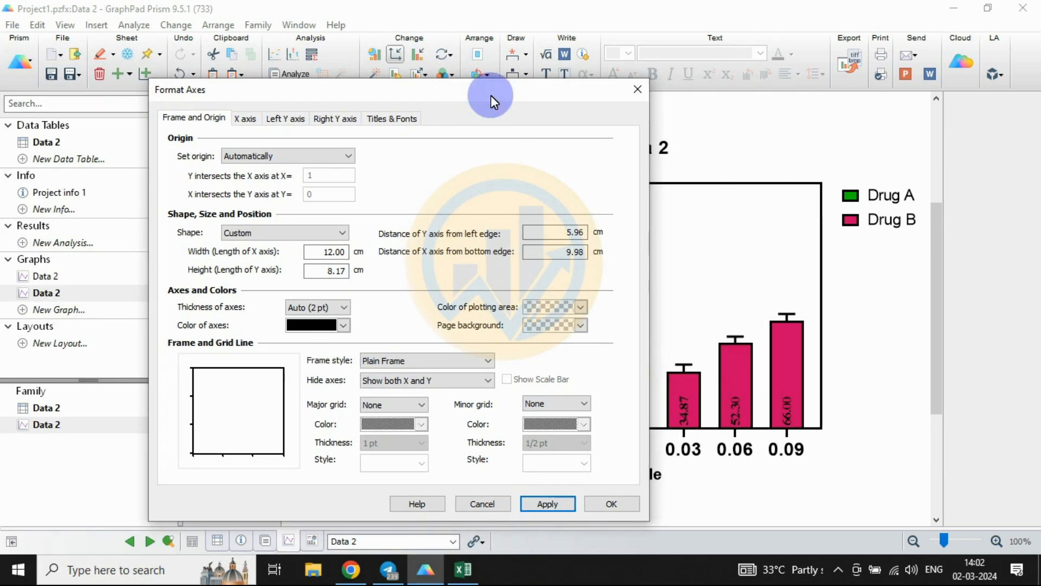
left_click(601, 502)
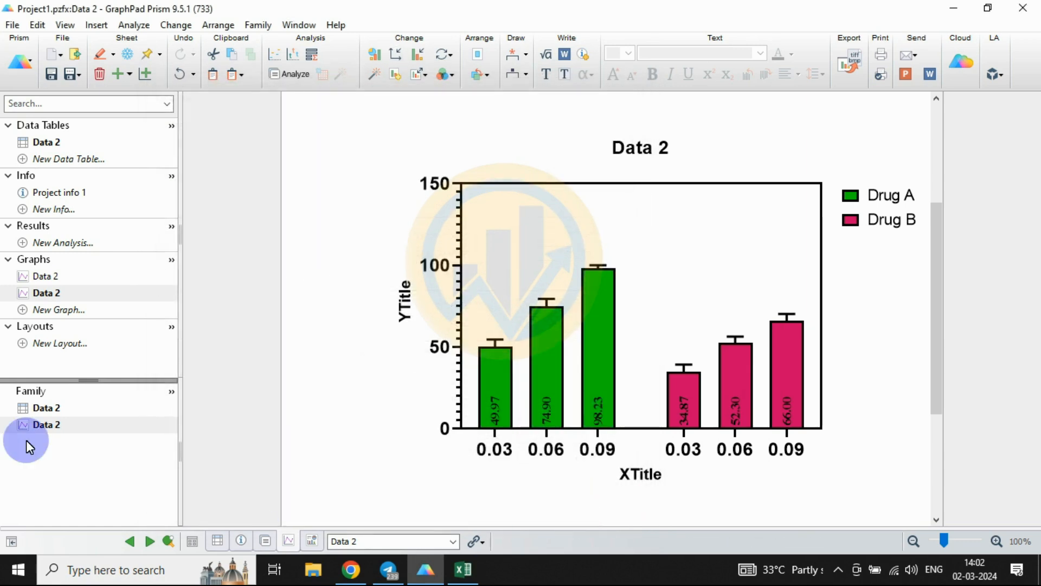
Step: Delete the graph title "Data 2" above the plot
double_click(618, 148)
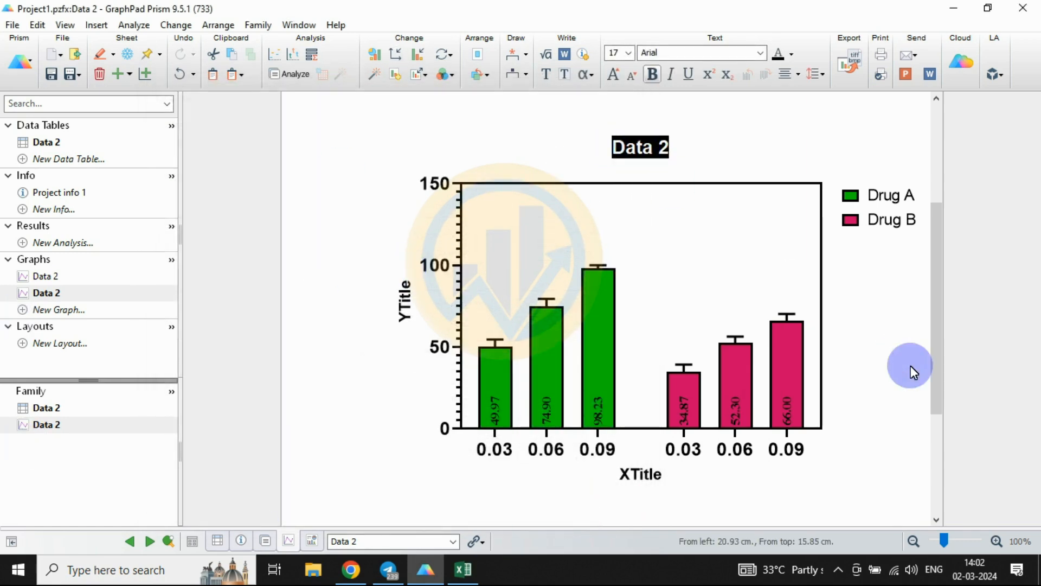
key("Delete")
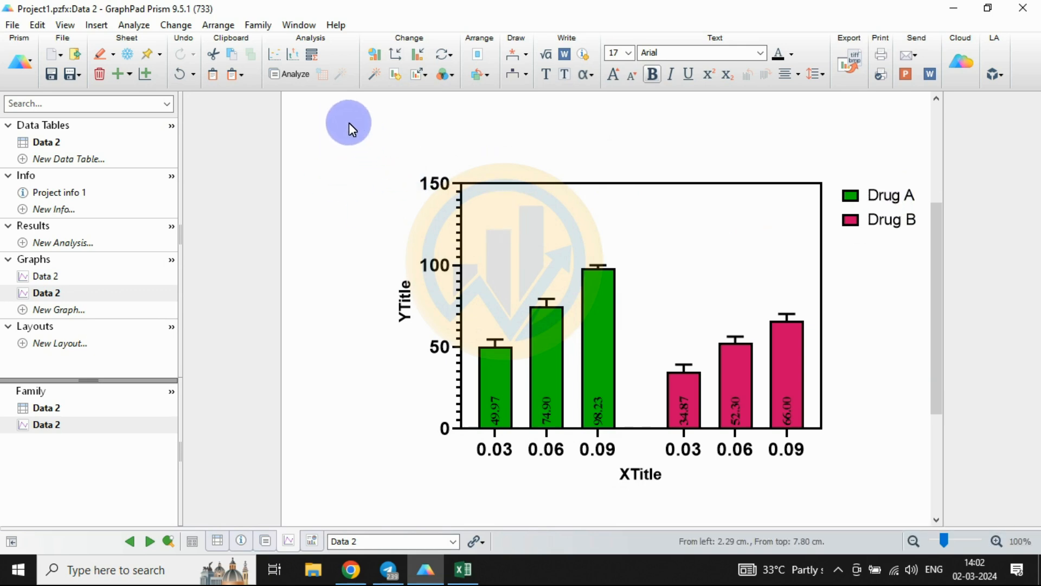
Step: Set all of the graph's text, including axis titles, axis numbering and legend, to Times New Roman at size 12
left_click_drag(337, 113, 876, 437)
scroll(867, 437, "up", 3)
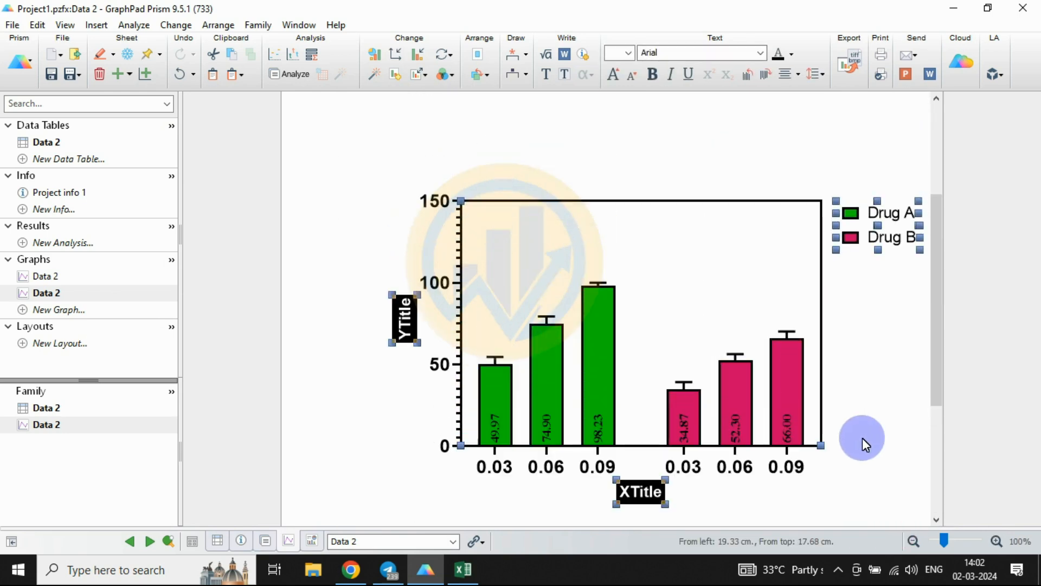
left_click(761, 53)
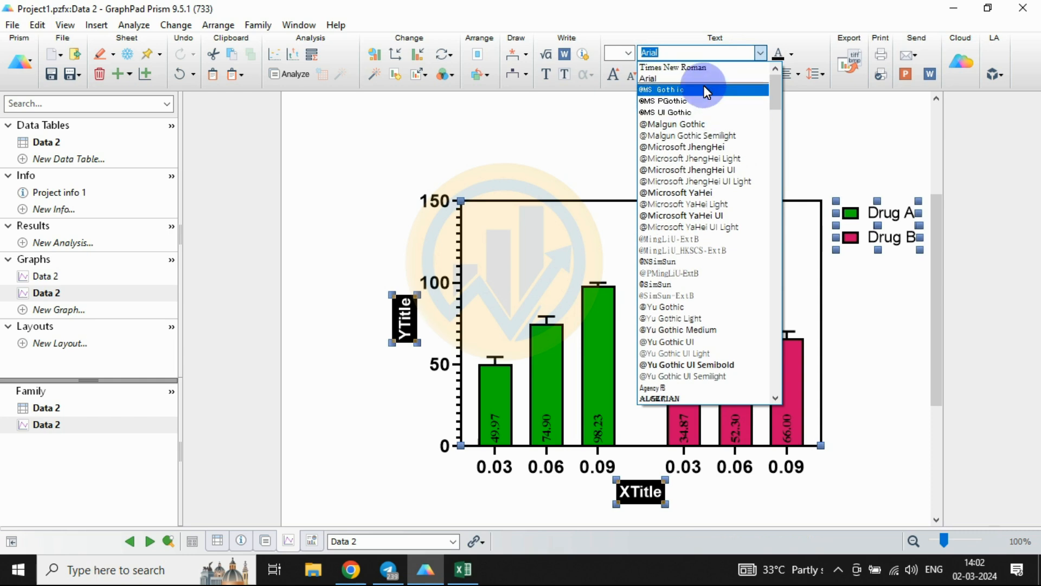
left_click(685, 68)
left_click(628, 53)
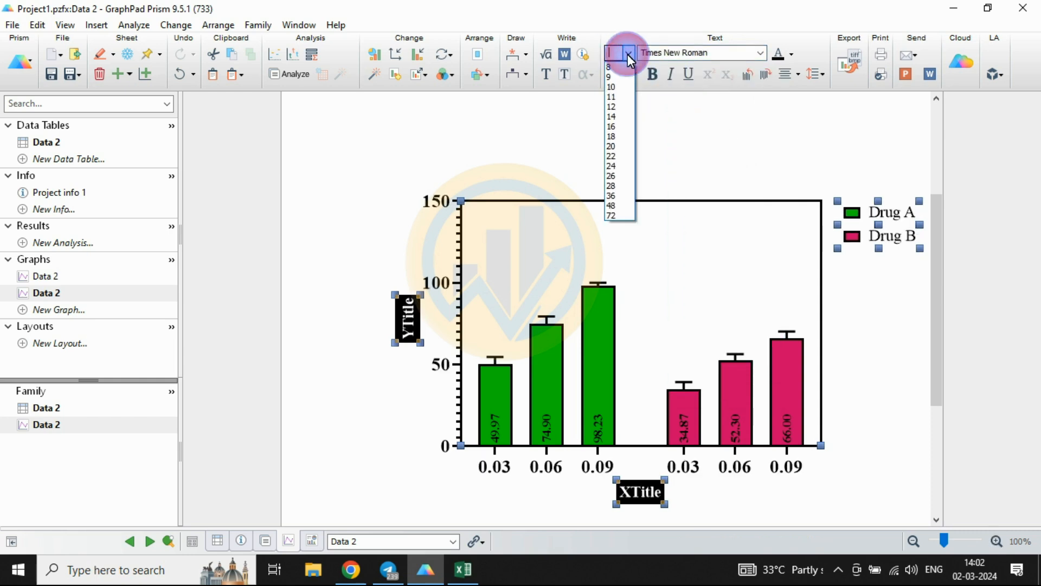
left_click(615, 107)
left_click(687, 528)
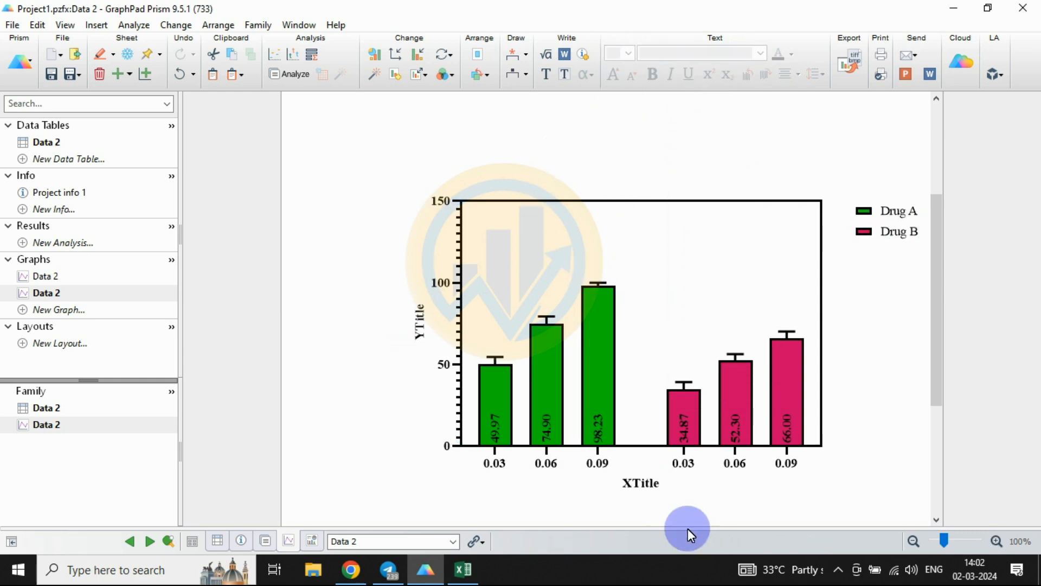
Step: Replace the X axis title placeholder with "Cocentration (ppm)"
left_click(641, 482)
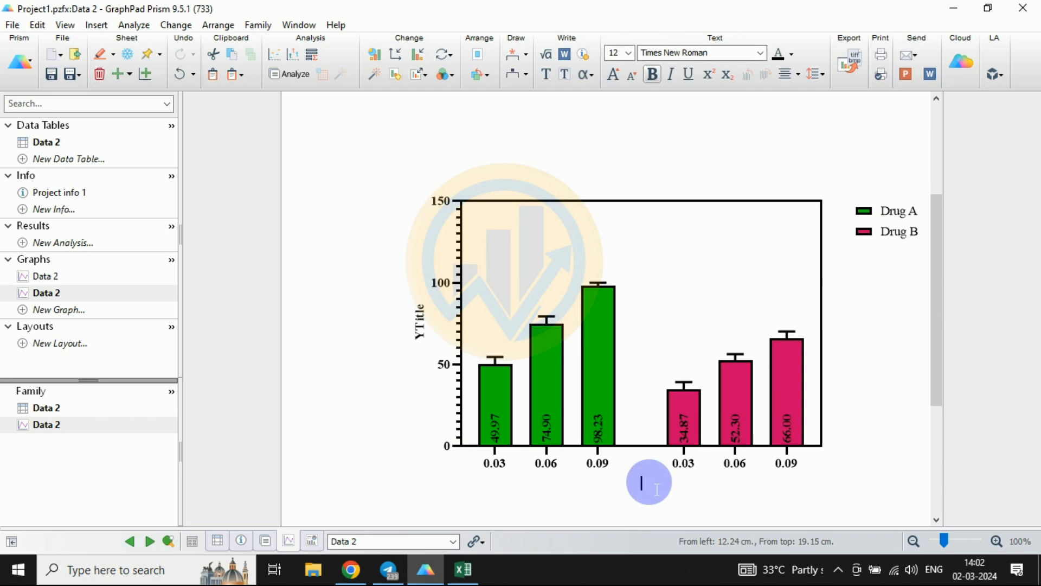
type("Cocentration (pp")
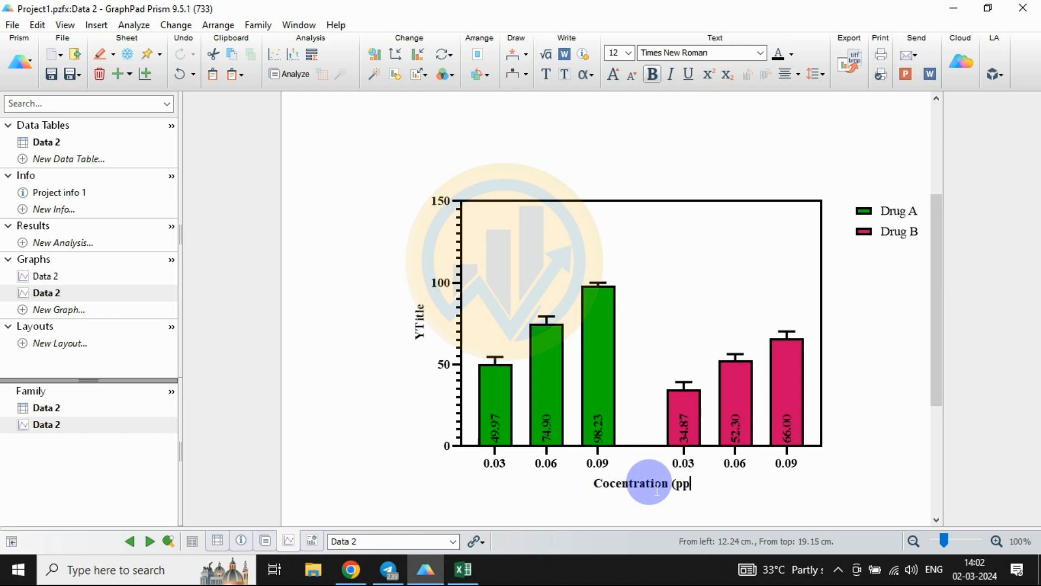
type("m)")
left_click(898, 420)
Step: Replace the Y axis title placeholder with "Mortality Rate"
left_click(423, 327)
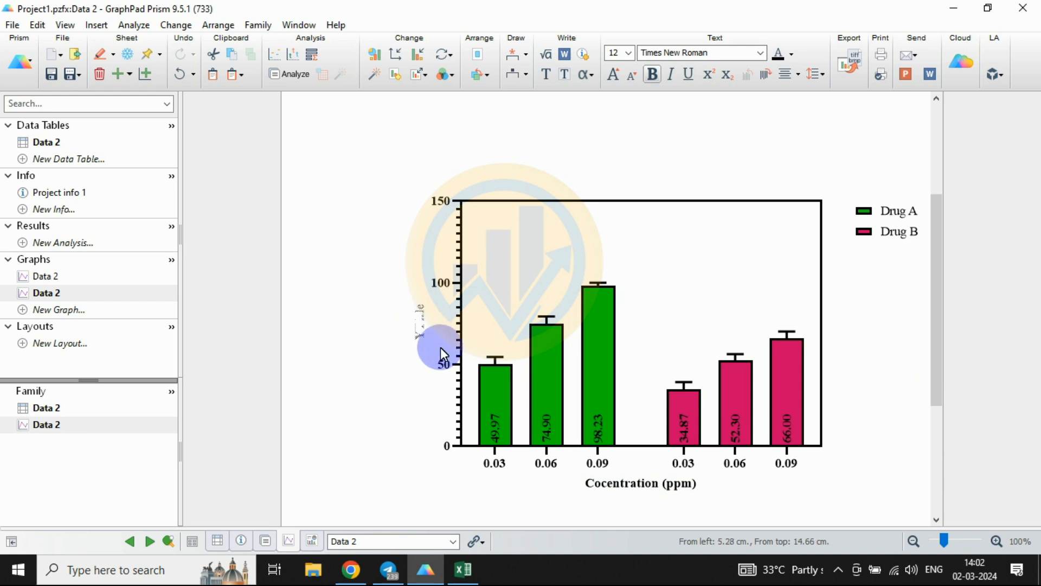
type("Mor")
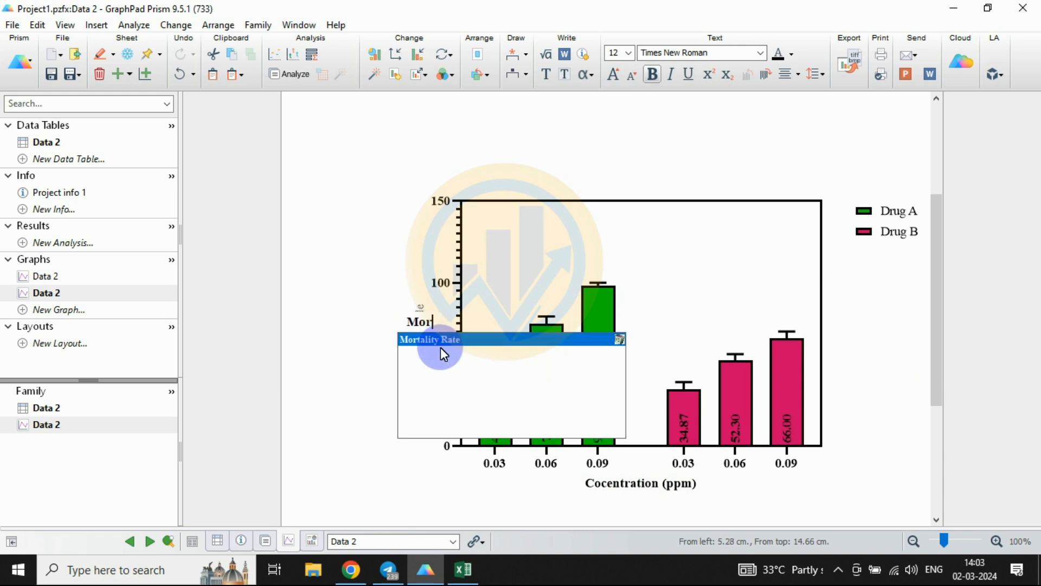
type("t")
left_click(440, 341)
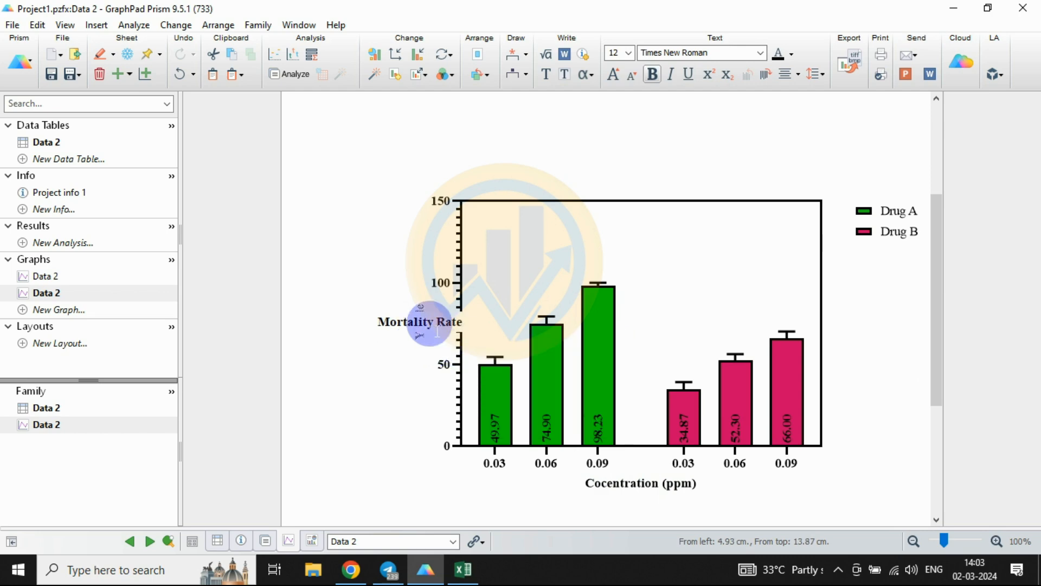
left_click(386, 403)
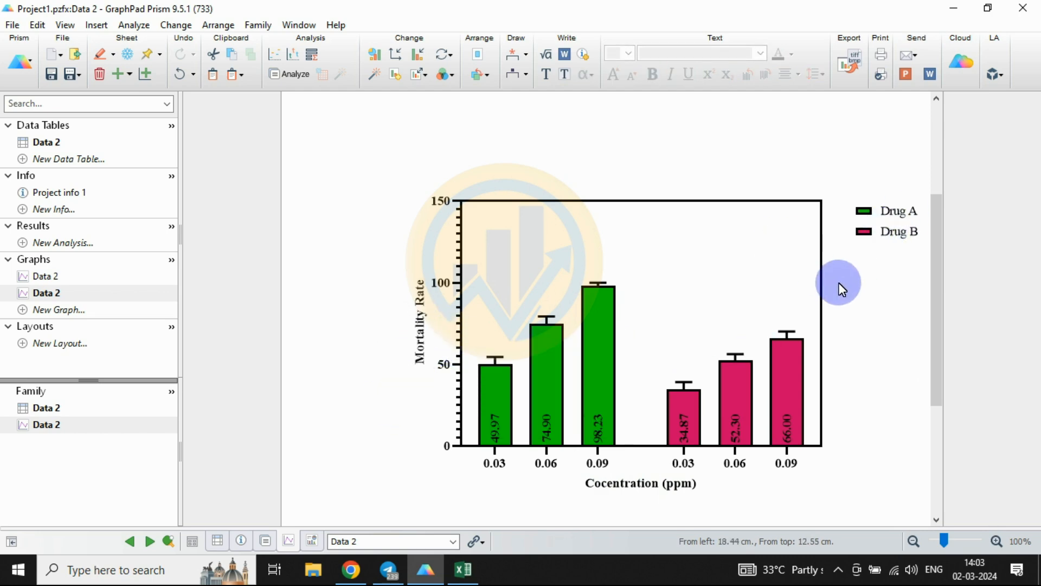
Step: Draw a bracket line with text from Drug A's 0.03 bar to its 0.06 bar and label it *
mouse_move(596, 334)
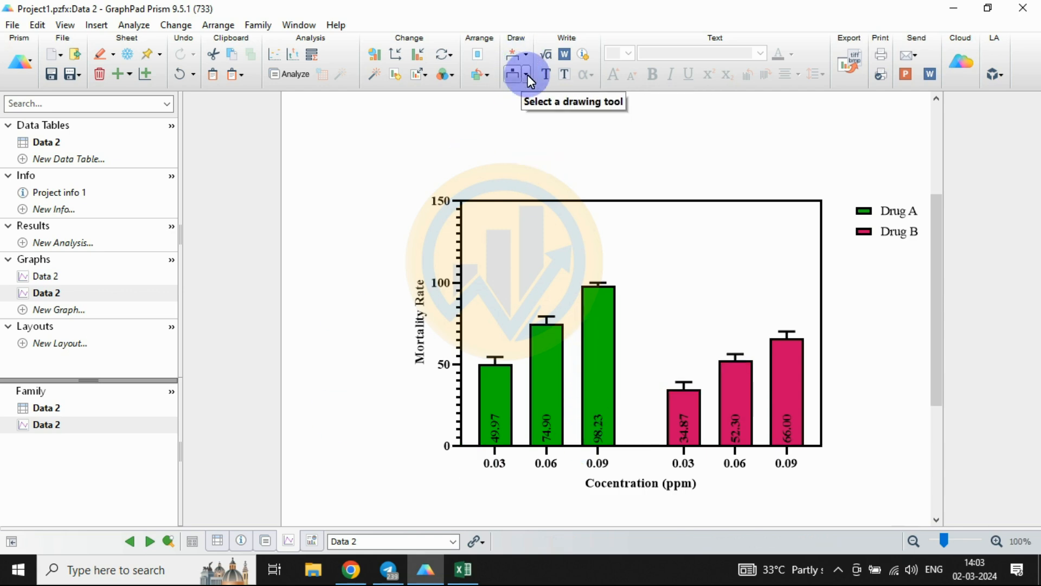
left_click(528, 54)
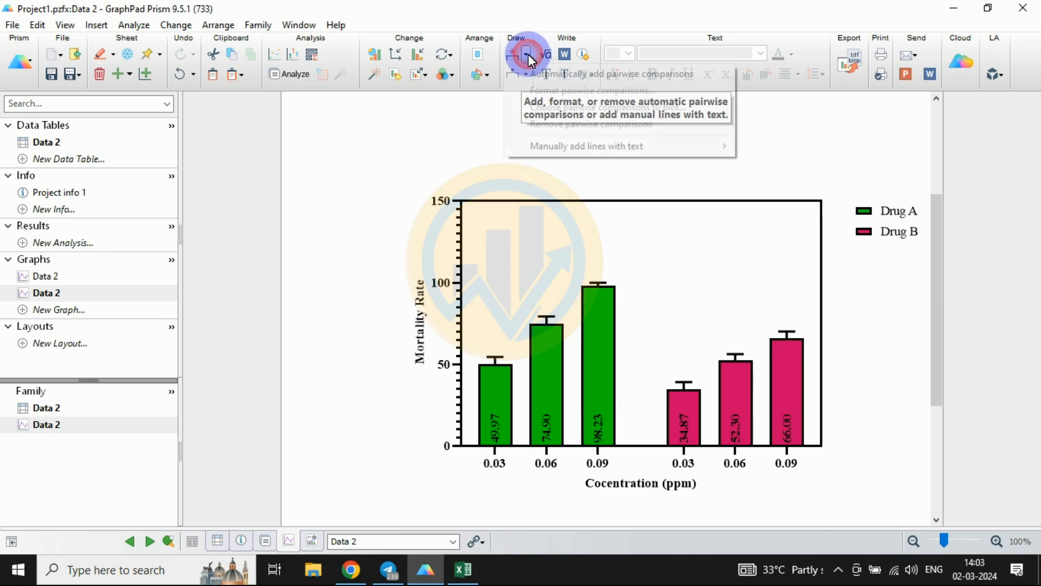
mouse_move(580, 148)
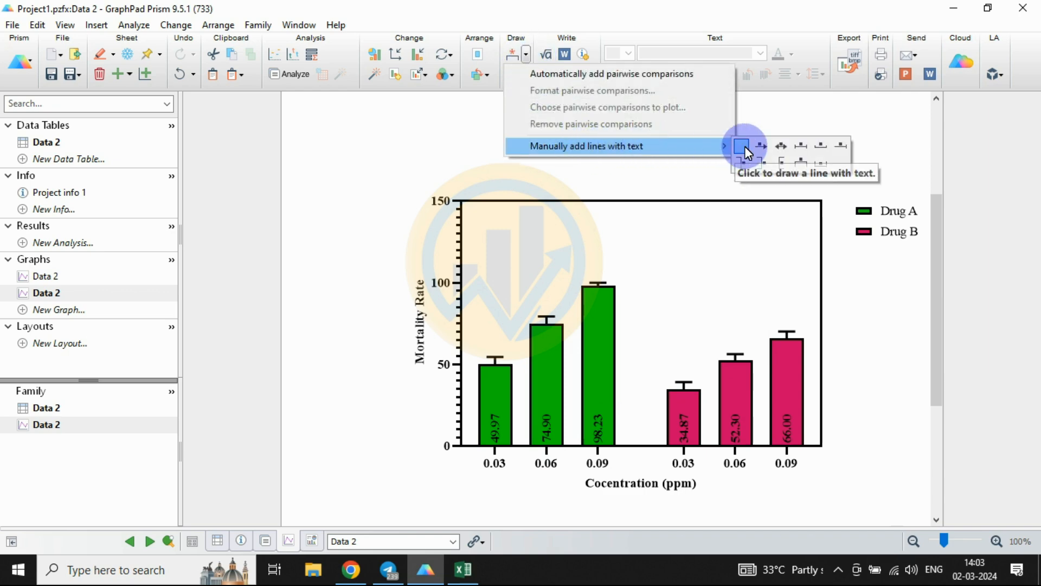
left_click(798, 163)
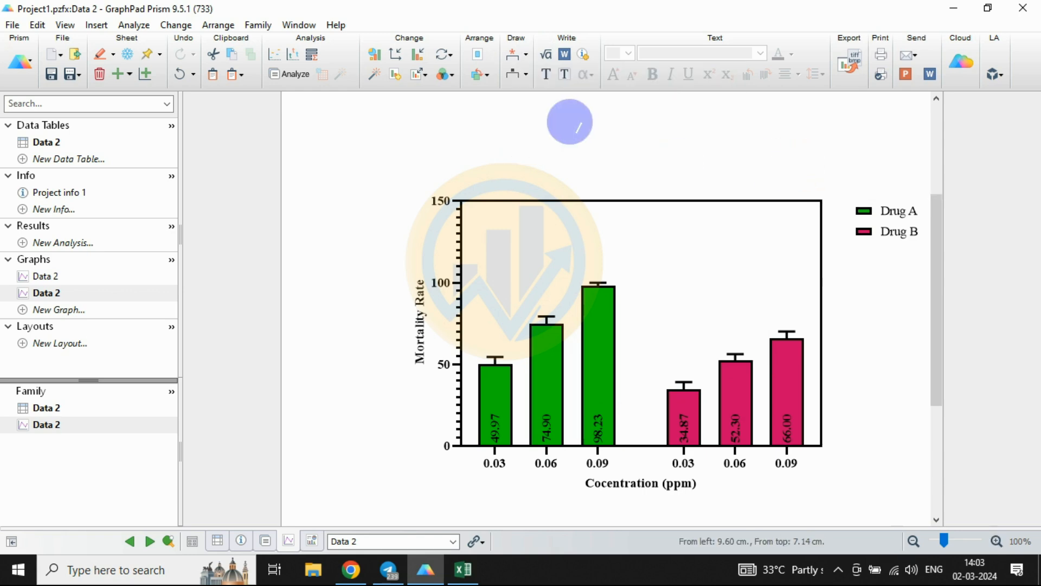
left_click(512, 76)
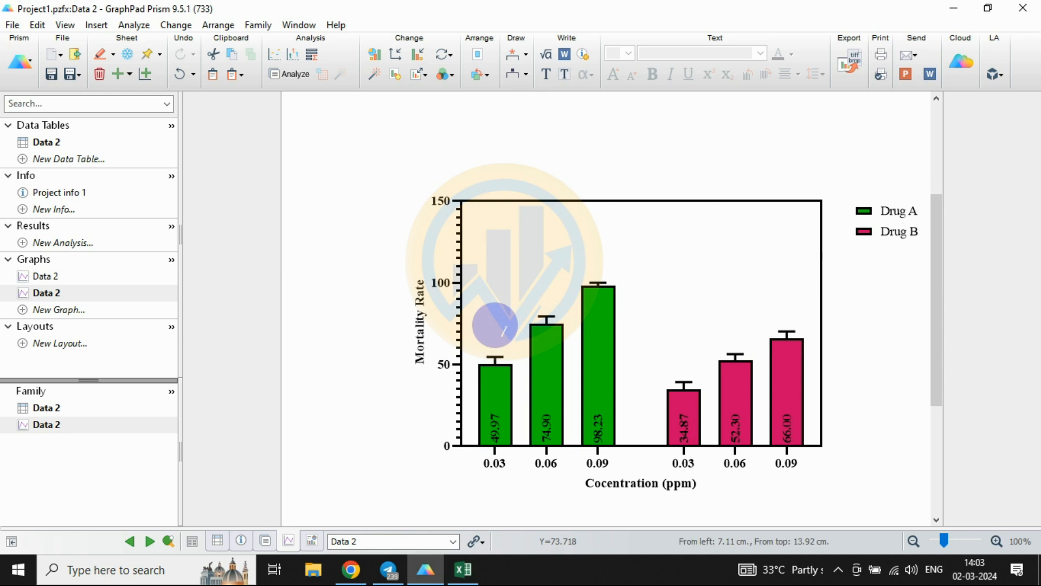
left_click_drag(496, 324, 546, 301)
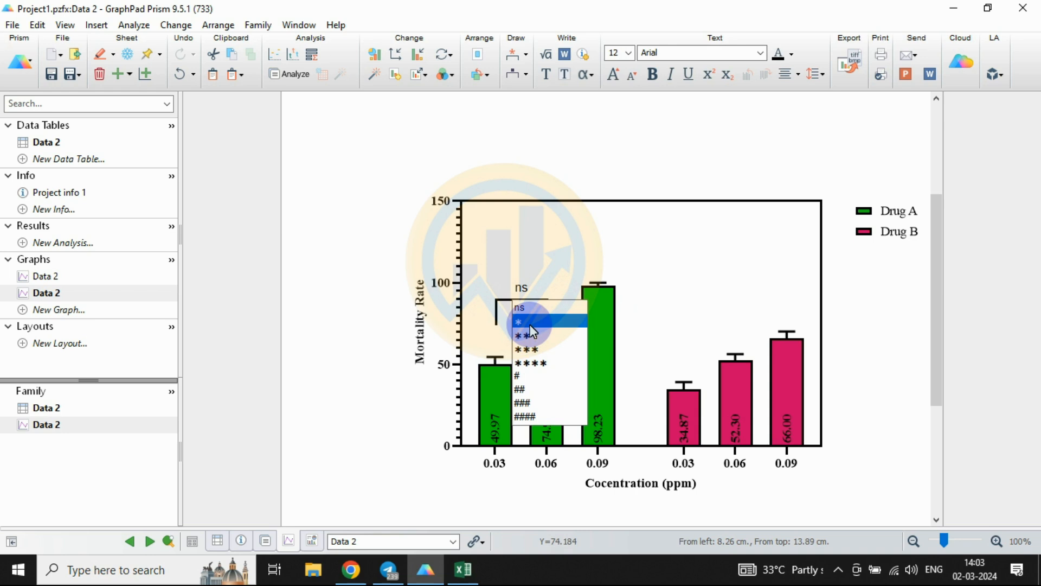
left_click(530, 322)
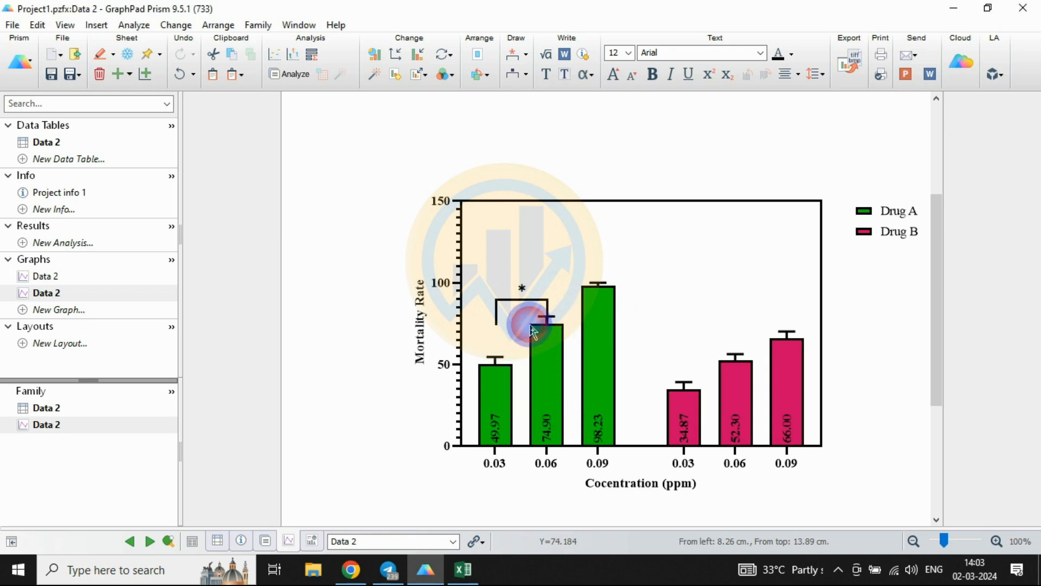
Step: Shorten the * bracket's leg over the 0.06 bar so it ends above the error bar
mouse_move(555, 332)
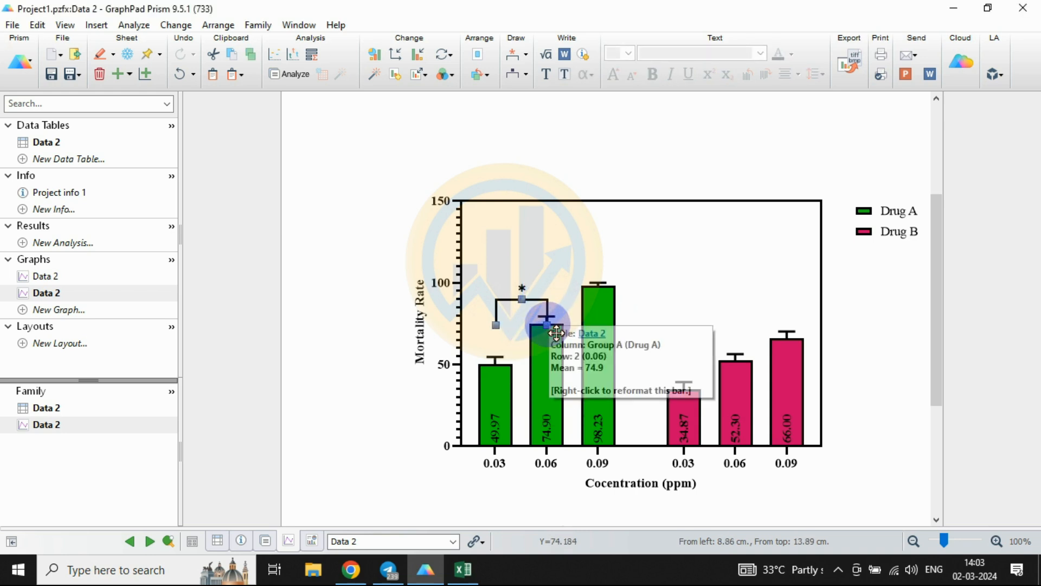
left_click_drag(556, 332, 553, 330)
left_click(563, 297)
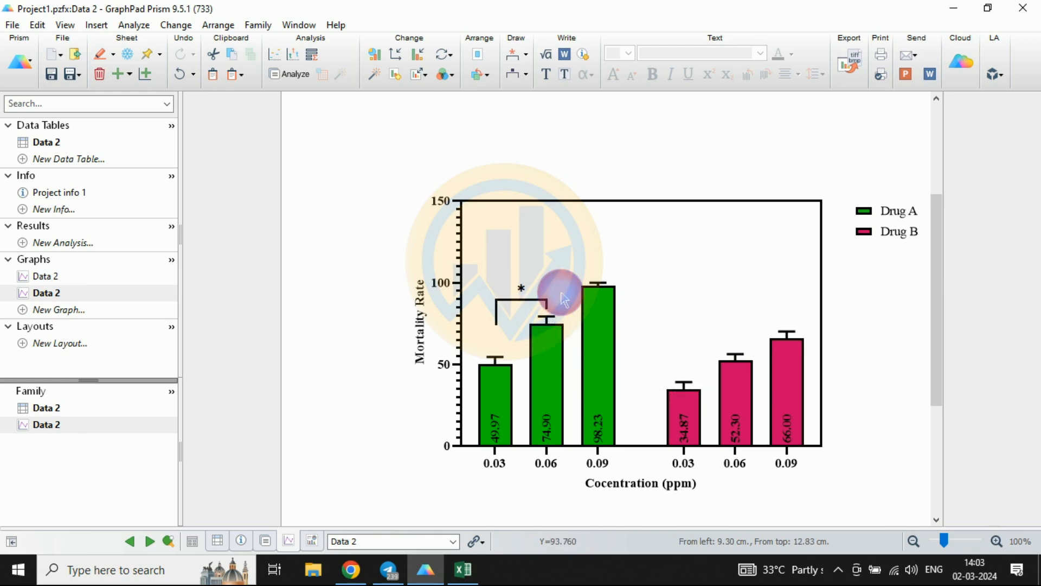
Step: Add a bracket labelled ** between Drug A's 0.06 and 0.09 bars, and shorten its leg to end above the 0.09 error bar
left_click(512, 76)
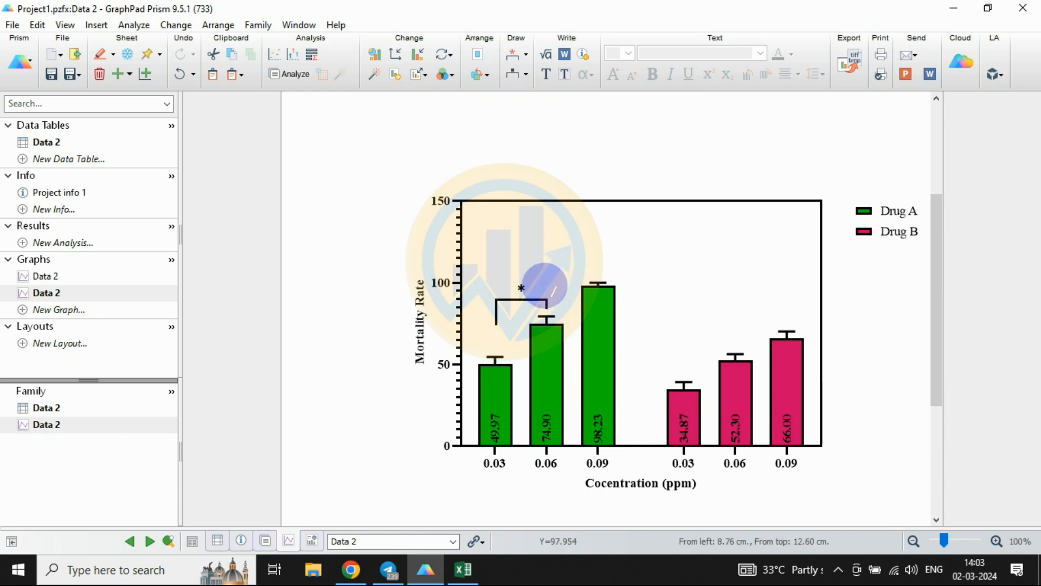
left_click_drag(545, 285, 600, 287)
left_click(590, 301)
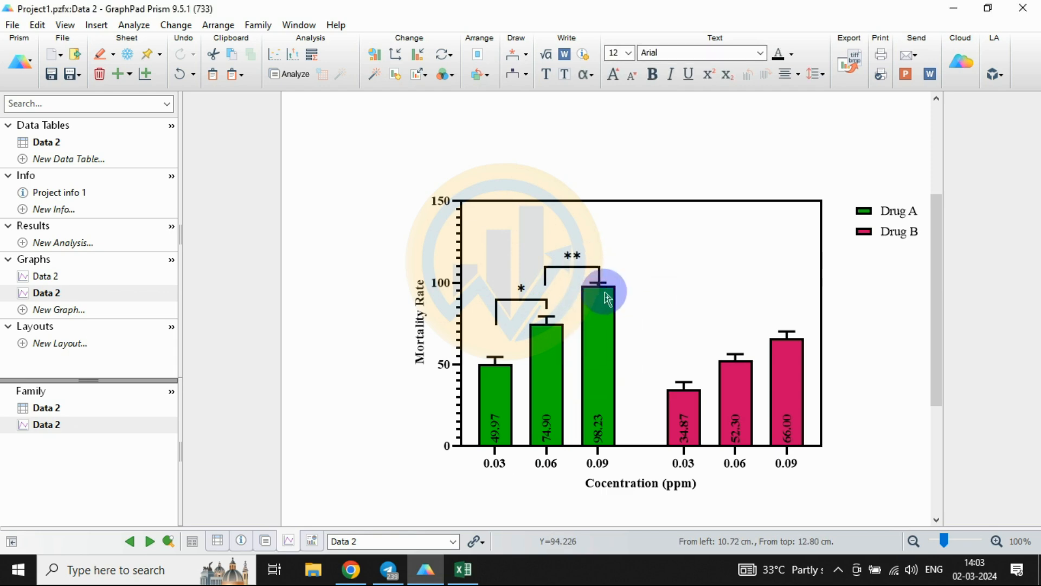
left_click(607, 291)
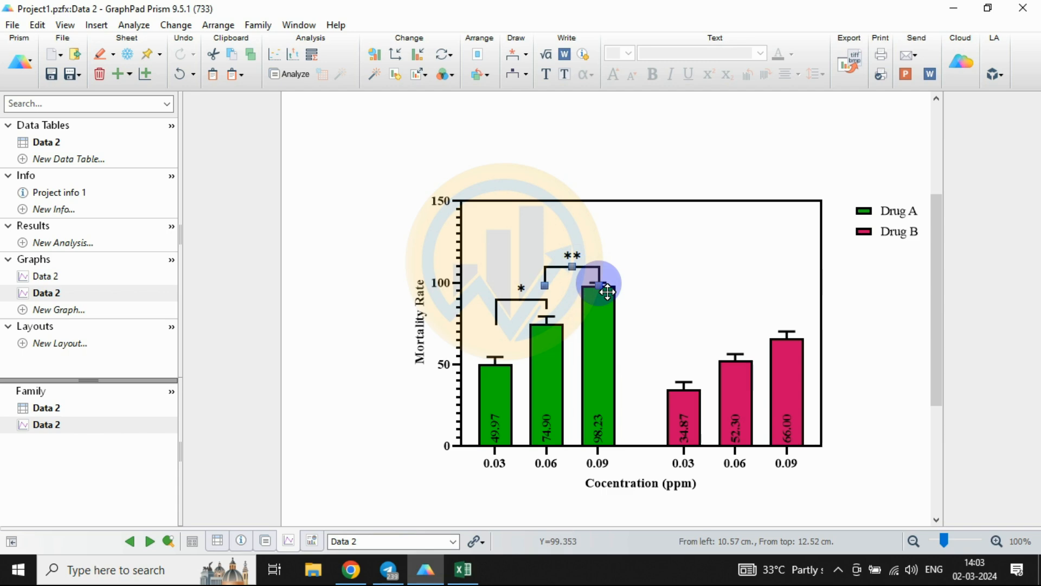
left_click_drag(607, 292, 607, 287)
left_click(628, 267)
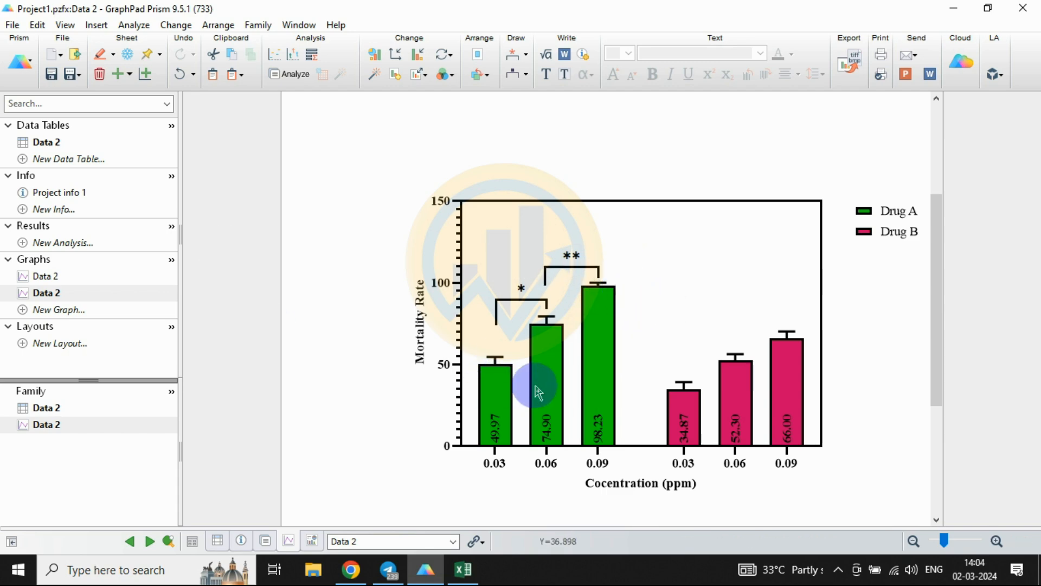
Step: Start another bracket line with text for a further comparison between Drug A's bars
left_click(514, 77)
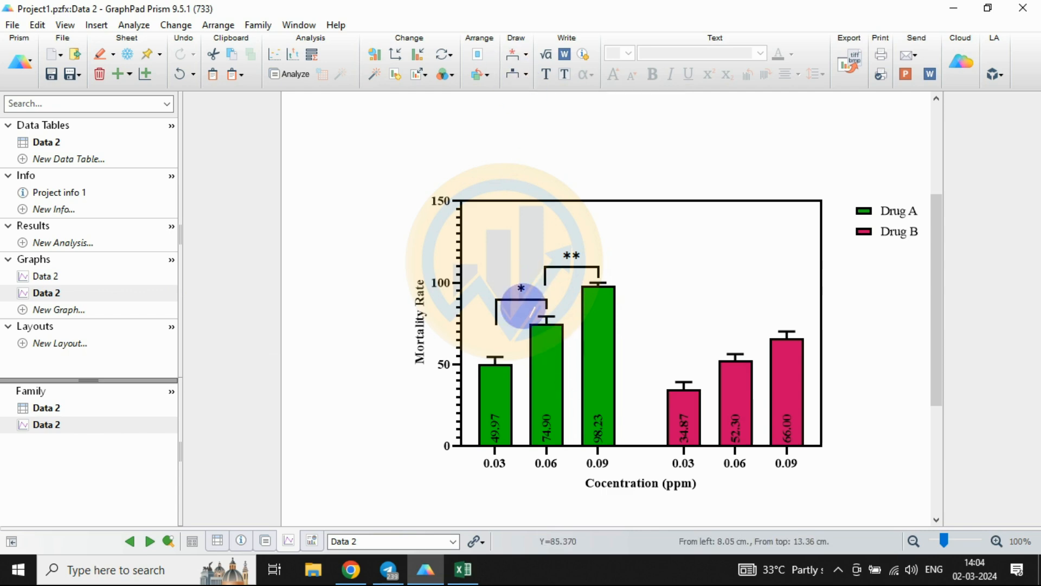